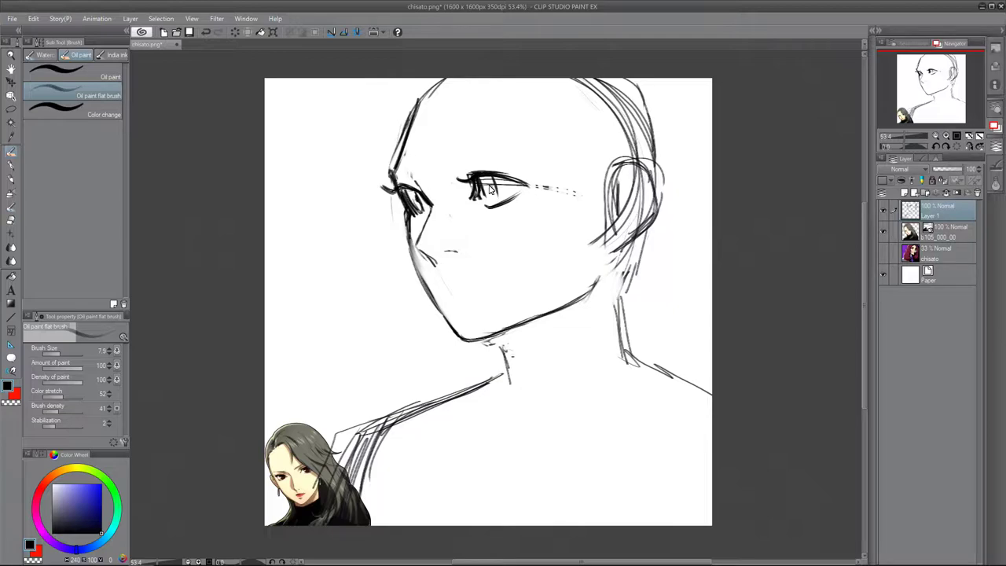
# Sketch the eyebrows, refine the eyes with lower lashes, and draw the mouth using the Oil paint flat brush
pyautogui.moveTo(515, 204)
pyautogui.mouseDown()
pyautogui.moveTo(484, 196)
pyautogui.moveTo(527, 149)
pyautogui.mouseUp()
pyautogui.moveTo(392, 185); pyautogui.dragTo(421, 172)
pyautogui.moveTo(446, 282)
pyautogui.mouseDown()
pyautogui.moveTo(483, 288)
pyautogui.moveTo(444, 289)
pyautogui.mouseUp()
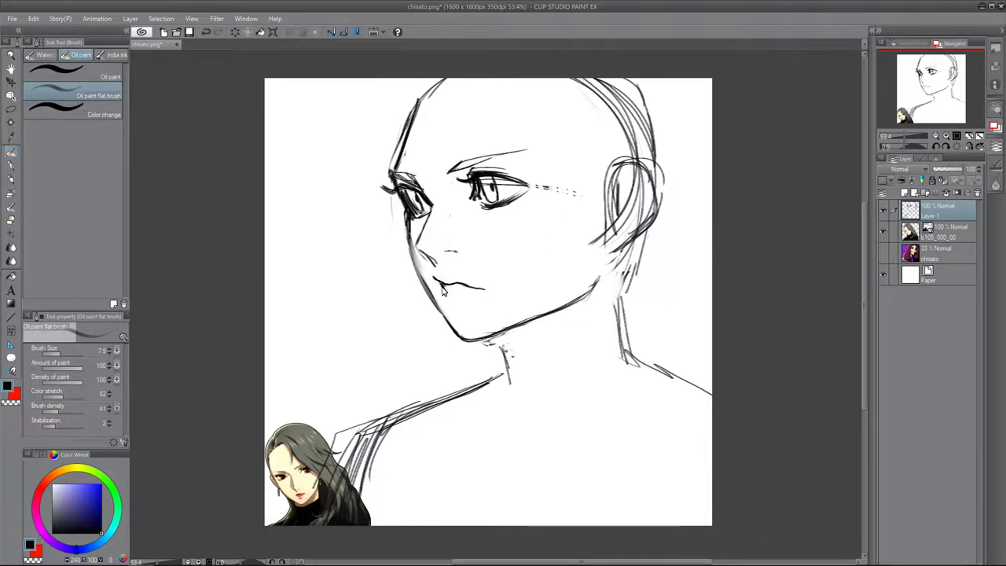
pyautogui.press('h')
pyautogui.press('e')
pyautogui.moveTo(469, 188)
pyautogui.mouseDown()
pyautogui.moveTo(509, 205)
pyautogui.moveTo(491, 208)
pyautogui.moveTo(495, 174)
pyautogui.mouseUp()
pyautogui.press('b')
pyautogui.press('h')
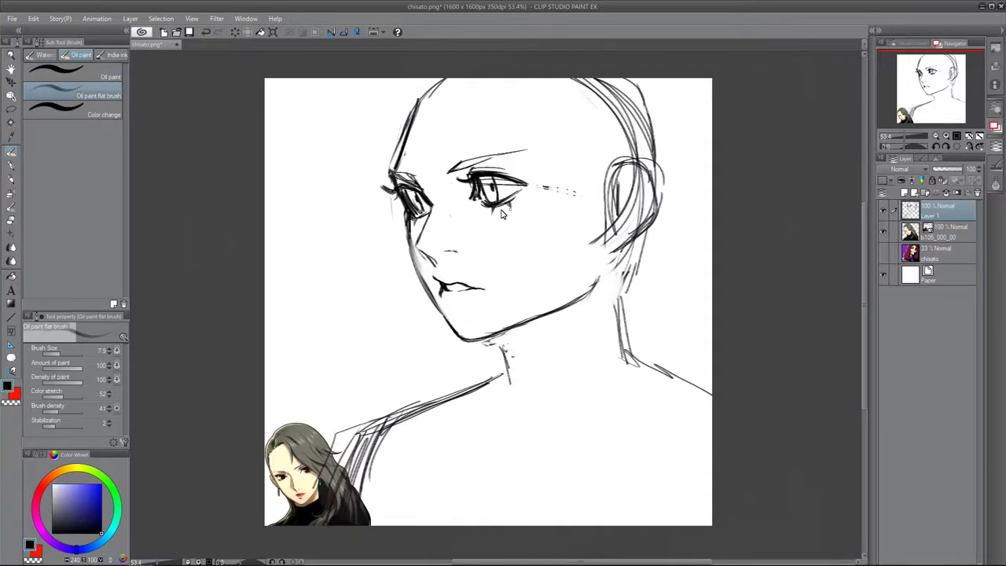
# Strengthen the forehead edge, sketch the lower lip, and hatch dark shadows along the nose, far cheek and chin
pyautogui.moveTo(442, 80)
pyautogui.mouseDown()
pyautogui.moveTo(421, 107)
pyautogui.moveTo(459, 155)
pyautogui.moveTo(393, 164)
pyautogui.mouseUp()
pyautogui.moveTo(444, 290); pyautogui.dragTo(461, 297)
pyautogui.moveTo(411, 218); pyautogui.dragTo(437, 271)
pyautogui.moveTo(410, 236); pyautogui.dragTo(440, 286)
pyautogui.moveTo(446, 299); pyautogui.dragTo(462, 340)
pyautogui.moveTo(416, 260); pyautogui.dragTo(461, 330)
pyautogui.moveTo(432, 292); pyautogui.dragTo(462, 327)
# Sketch long hair strands along the near side of the face, behind the neck, over the shoulder and streaming past the forehead
pyautogui.moveTo(460, 93)
pyautogui.mouseDown()
pyautogui.moveTo(574, 259)
pyautogui.moveTo(635, 345)
pyautogui.mouseUp()
pyautogui.moveTo(621, 264); pyautogui.dragTo(632, 411)
pyautogui.moveTo(646, 79); pyautogui.dragTo(712, 284)
pyautogui.moveTo(483, 341); pyautogui.dragTo(385, 418)
pyautogui.moveTo(265, 234); pyautogui.dragTo(401, 146)
# Erase the old skull and ear outlines and the stray lines around the shoulder with the Soft eraser
pyautogui.press('e')
pyautogui.moveTo(401, 122)
pyautogui.mouseDown()
pyautogui.moveTo(264, 200)
pyautogui.moveTo(391, 151)
pyautogui.mouseUp()
pyautogui.moveTo(629, 271)
pyautogui.mouseDown()
pyautogui.moveTo(616, 236)
pyautogui.moveTo(637, 142)
pyautogui.mouseUp()
pyautogui.moveTo(636, 142); pyautogui.dragTo(597, 87)
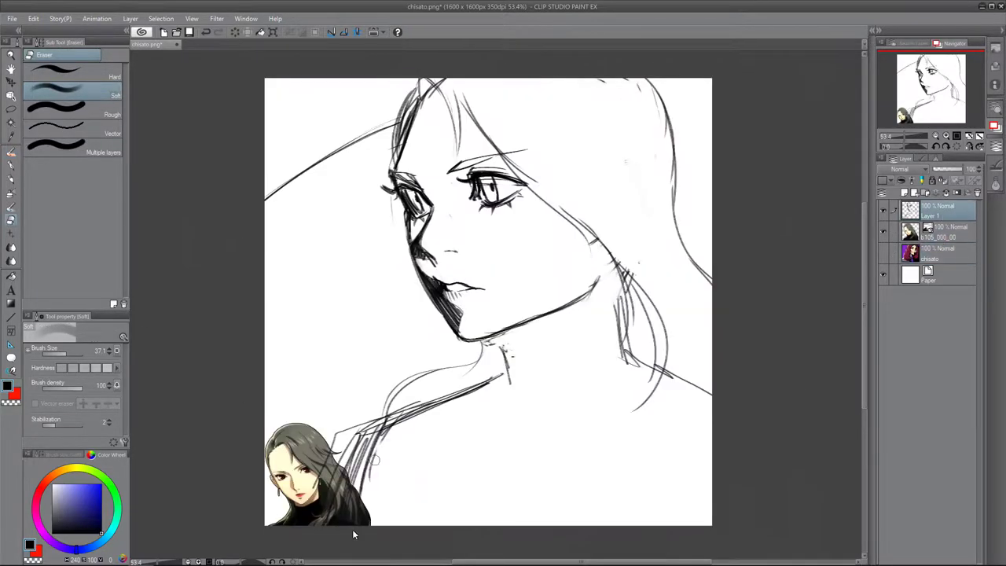
pyautogui.moveTo(375, 460); pyautogui.dragTo(386, 432)
pyautogui.moveTo(339, 433); pyautogui.dragTo(315, 485)
# Brush curved, flowing hair strands across the back of the head and past its outer outline
pyautogui.press('b')
pyautogui.moveTo(672, 169); pyautogui.dragTo(712, 253)
pyautogui.moveTo(542, 171); pyautogui.dragTo(676, 220)
pyautogui.moveTo(597, 223); pyautogui.dragTo(671, 183)
pyautogui.moveTo(627, 120); pyautogui.dragTo(711, 159)
pyautogui.moveTo(614, 197); pyautogui.dragTo(703, 166)
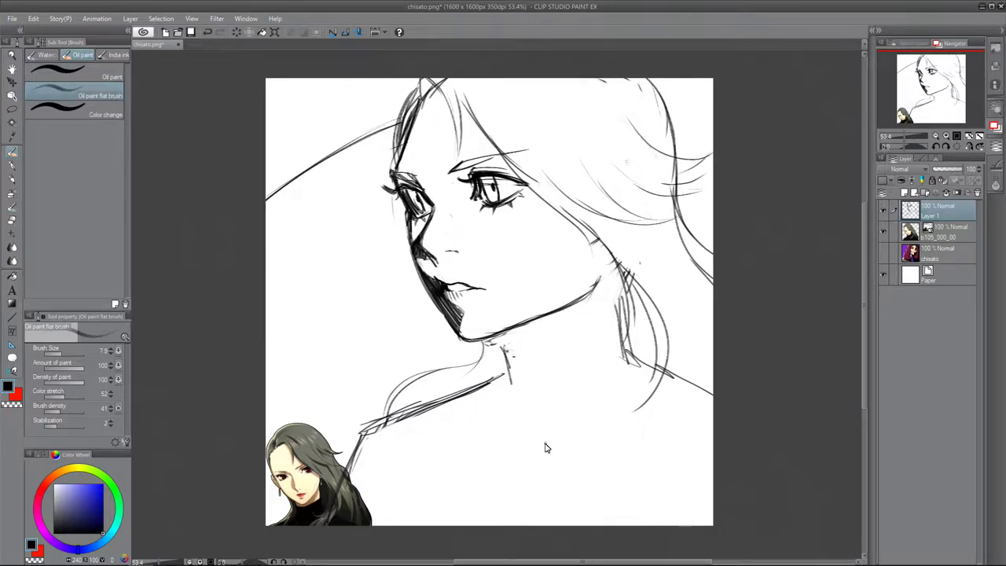
# Hatch the shadow under the jaw, sketch the earring, and undo the trial strand beside the neck
pyautogui.moveTo(562, 311)
pyautogui.mouseDown()
pyautogui.moveTo(487, 346)
pyautogui.moveTo(507, 359)
pyautogui.moveTo(620, 323)
pyautogui.moveTo(640, 367)
pyautogui.mouseUp()
pyautogui.moveTo(611, 275); pyautogui.dragTo(621, 318)
pyautogui.moveTo(448, 322)
pyautogui.mouseDown()
pyautogui.moveTo(454, 358)
pyautogui.moveTo(472, 348)
pyautogui.moveTo(416, 404)
pyautogui.mouseUp()
pyautogui.hotkey('ctrl', 'z')
# Sketch front hair strands falling over the chest, add the collar and arm lines, and darken the shoulder contour
pyautogui.moveTo(484, 352); pyautogui.dragTo(420, 525)
pyautogui.moveTo(428, 391); pyautogui.dragTo(401, 525)
pyautogui.moveTo(501, 388); pyautogui.dragTo(610, 395)
pyautogui.moveTo(469, 417); pyautogui.dragTo(504, 454)
pyautogui.moveTo(711, 416); pyautogui.dragTo(601, 525)
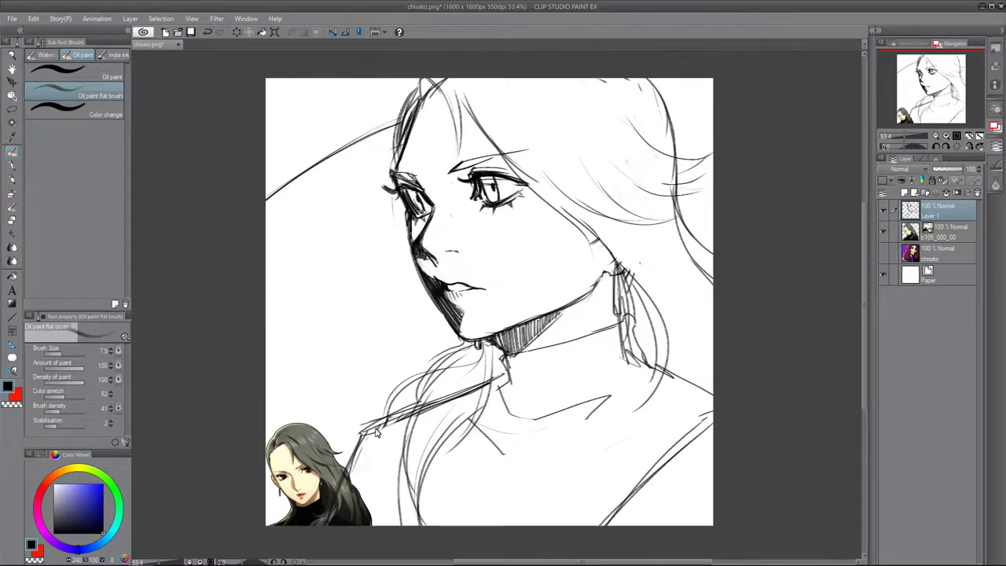
pyautogui.moveTo(458, 395); pyautogui.dragTo(328, 488)
# Darken the near eyebrow and rework the irises of both eyes, undoing the last stroke
pyautogui.moveTo(463, 173); pyautogui.dragTo(512, 152)
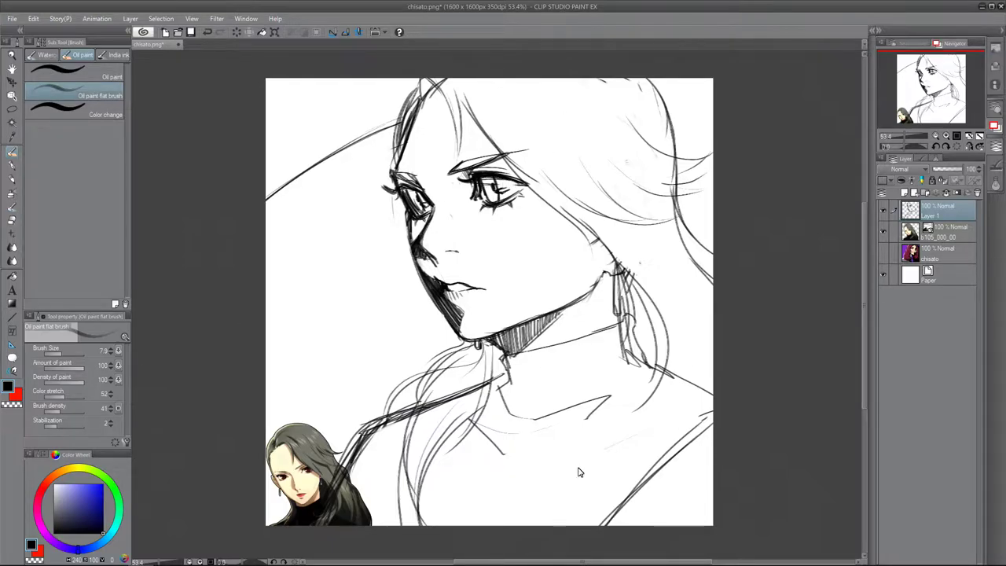
pyautogui.press('p')
pyautogui.moveTo(482, 180); pyautogui.dragTo(488, 194)
pyautogui.keyDown('alt'); pyautogui.click(509, 189); pyautogui.keyUp('alt')
pyautogui.moveTo(416, 200); pyautogui.dragTo(421, 211)
pyautogui.press('b')
pyautogui.keyDown('alt'); pyautogui.click(477, 189); pyautogui.keyUp('alt')
pyautogui.moveTo(491, 180)
pyautogui.mouseDown()
pyautogui.moveTo(496, 206)
pyautogui.moveTo(496, 197)
pyautogui.mouseUp()
pyautogui.click(206, 33)
# Sketch more hair strands behind the ear, over the near shoulder and across the crown, and hatch the neck's front edge
pyautogui.moveTo(559, 208)
pyautogui.mouseDown()
pyautogui.moveTo(602, 338)
pyautogui.moveTo(712, 319)
pyautogui.mouseUp()
pyautogui.moveTo(664, 375); pyautogui.dragTo(545, 498)
pyautogui.moveTo(584, 420); pyautogui.dragTo(550, 524)
pyautogui.moveTo(711, 415); pyautogui.dragTo(574, 495)
pyautogui.moveTo(640, 459); pyautogui.dragTo(568, 525)
pyautogui.moveTo(713, 450); pyautogui.dragTo(605, 464)
pyautogui.moveTo(542, 91); pyautogui.dragTo(699, 167)
pyautogui.moveTo(506, 82); pyautogui.dragTo(570, 189)
pyautogui.moveTo(495, 343); pyautogui.dragTo(507, 378)
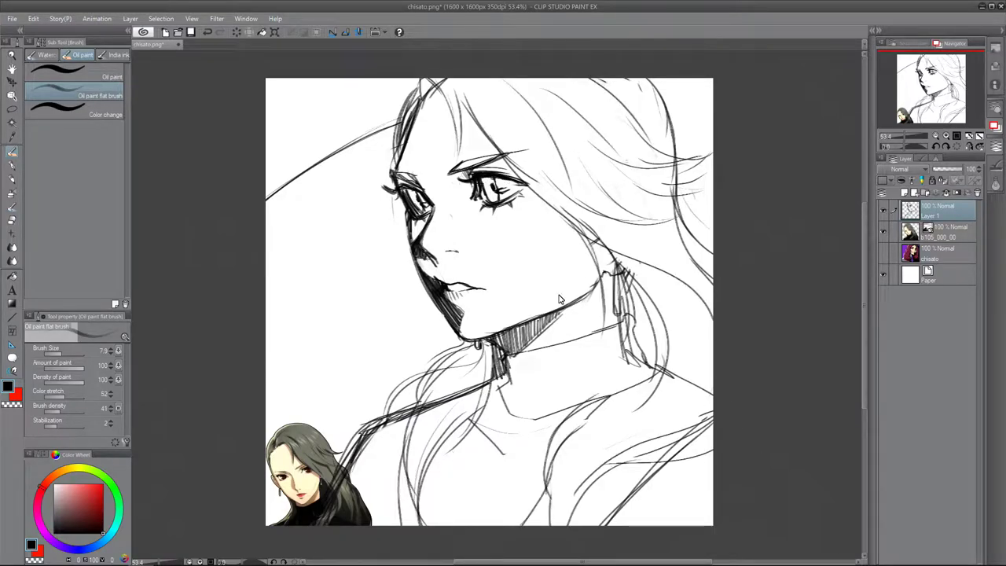
# Hide the reference image layer and move the sketch down and to the left on the canvas
pyautogui.click(883, 232)
pyautogui.click(968, 147)
pyautogui.click(969, 146)
pyautogui.click(13, 83)
pyautogui.moveTo(754, 344); pyautogui.dragTo(679, 374)
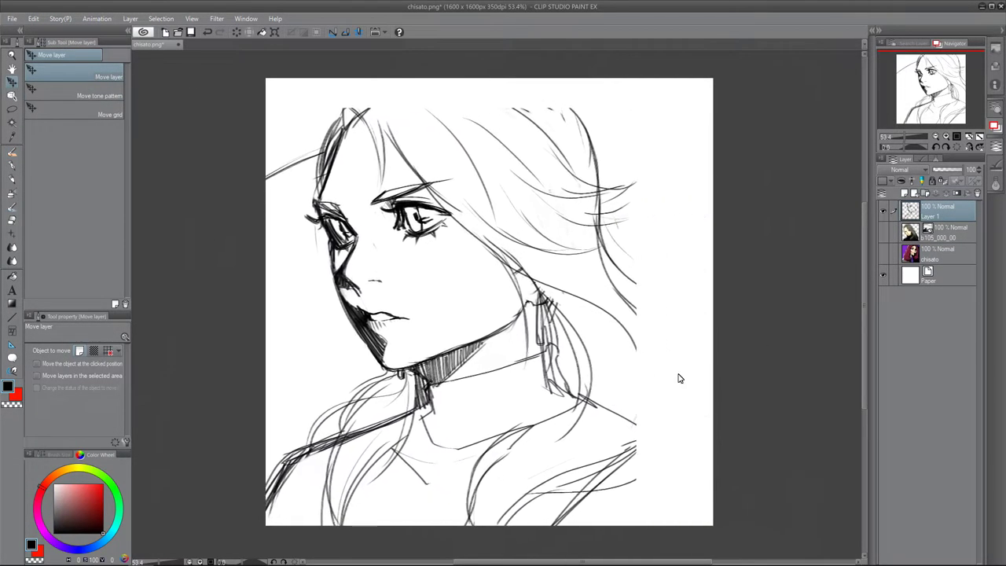
pyautogui.moveTo(752, 442); pyautogui.dragTo(733, 441)
# Sketch the missing crown outline and the long back hair and shoulder contour, and darken the near eyebrow
pyautogui.click(11, 152)
pyautogui.click(942, 233)
pyautogui.click(939, 212)
pyautogui.moveTo(336, 100); pyautogui.dragTo(380, 79)
pyautogui.moveTo(525, 78); pyautogui.dragTo(584, 128)
pyautogui.moveTo(604, 287); pyautogui.dragTo(628, 449)
pyautogui.moveTo(628, 450); pyautogui.dragTo(696, 524)
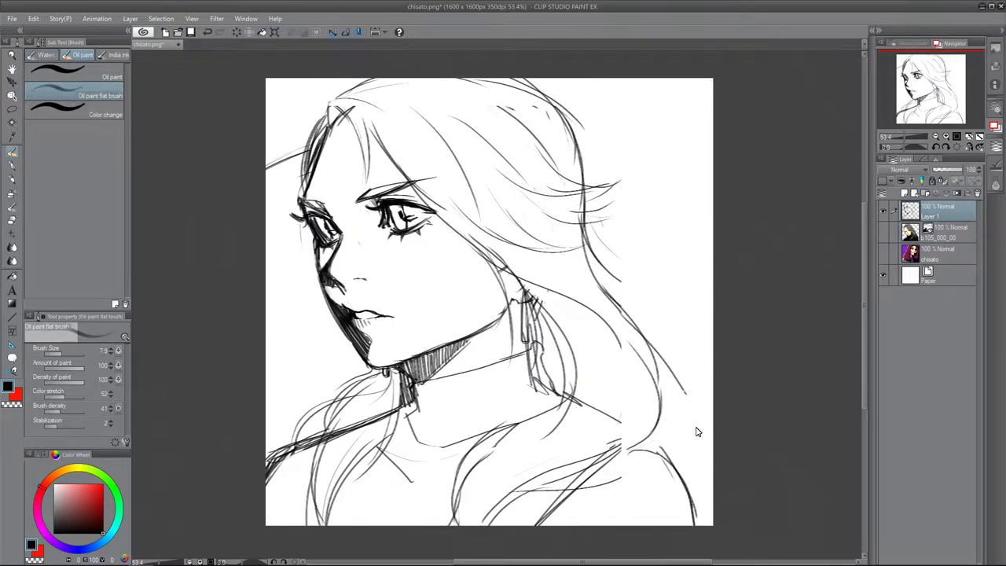
pyautogui.moveTo(658, 376); pyautogui.dragTo(689, 473)
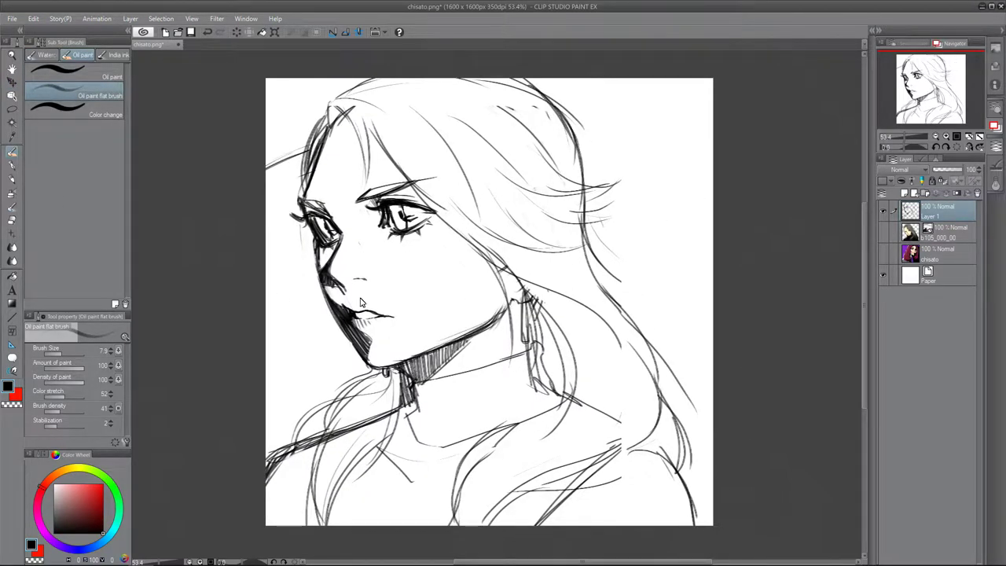
pyautogui.moveTo(359, 203); pyautogui.dragTo(390, 192)
pyautogui.moveTo(357, 198); pyautogui.dragTo(419, 186)
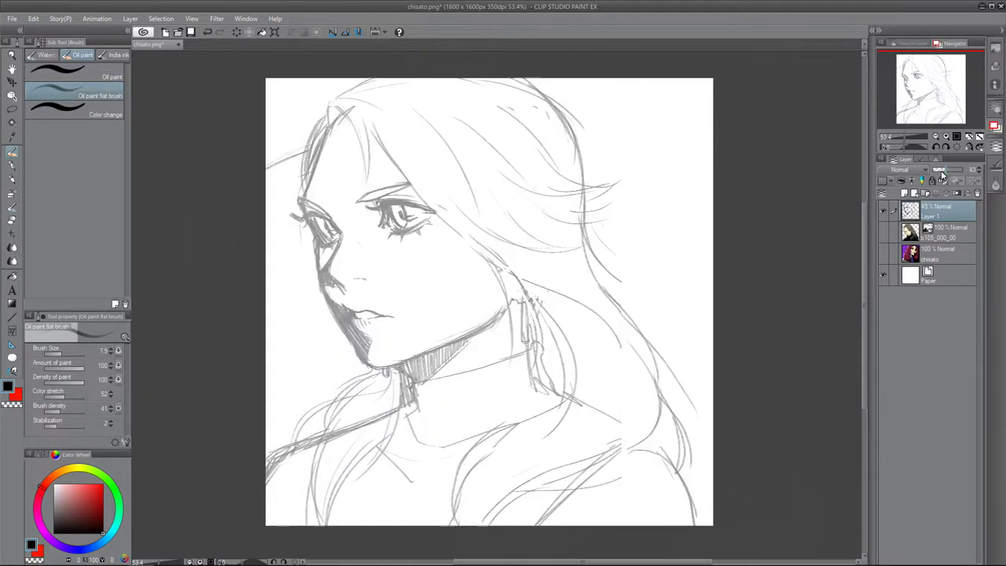
# Add a new layer above the faded sketch and ink the face contour, jaw and nose with the G-pen
pyautogui.press('p')
pyautogui.hotkey('ctrl', 'shift', 'n')
pyautogui.moveTo(328, 126)
pyautogui.mouseDown()
pyautogui.moveTo(308, 190)
pyautogui.moveTo(331, 317)
pyautogui.moveTo(377, 367)
pyautogui.moveTo(466, 338)
pyautogui.moveTo(504, 309)
pyautogui.mouseUp()
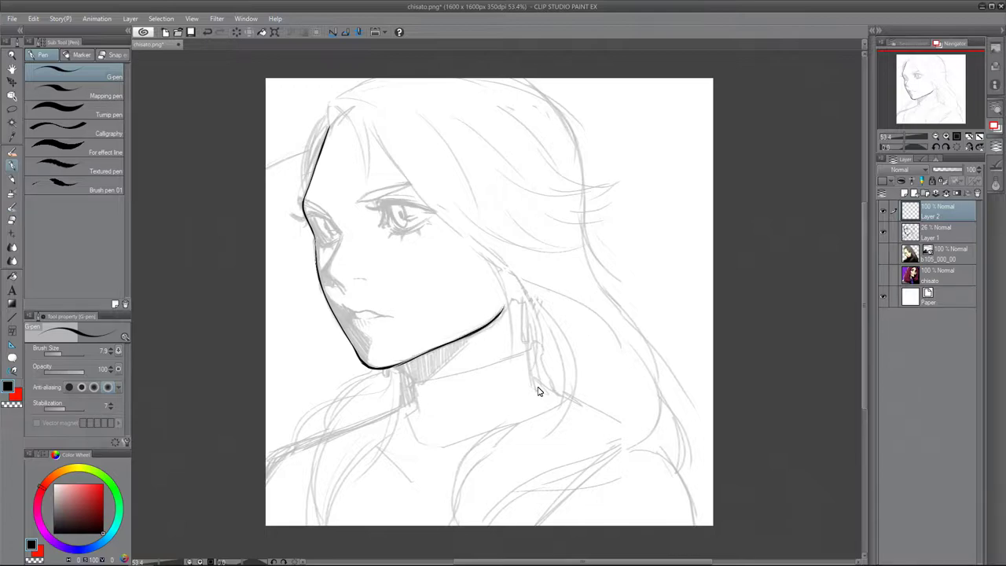
pyautogui.moveTo(339, 229)
pyautogui.mouseDown()
pyautogui.moveTo(327, 264)
pyautogui.moveTo(344, 289)
pyautogui.mouseUp()
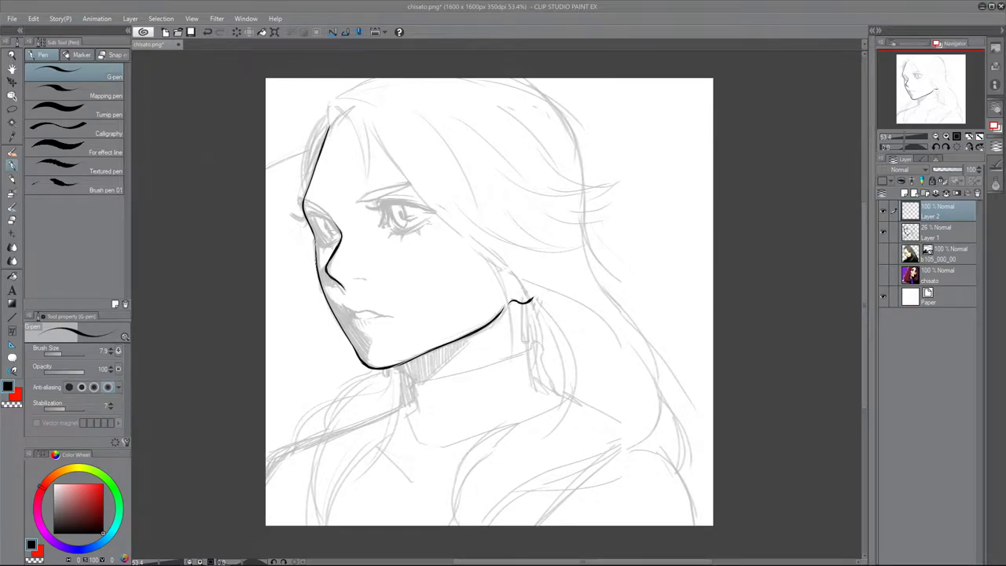
# Set the sketch layer's opacity to 36% and ink a solid black shadow beside the nose tip
pyautogui.click(946, 231)
pyautogui.click(960, 169)
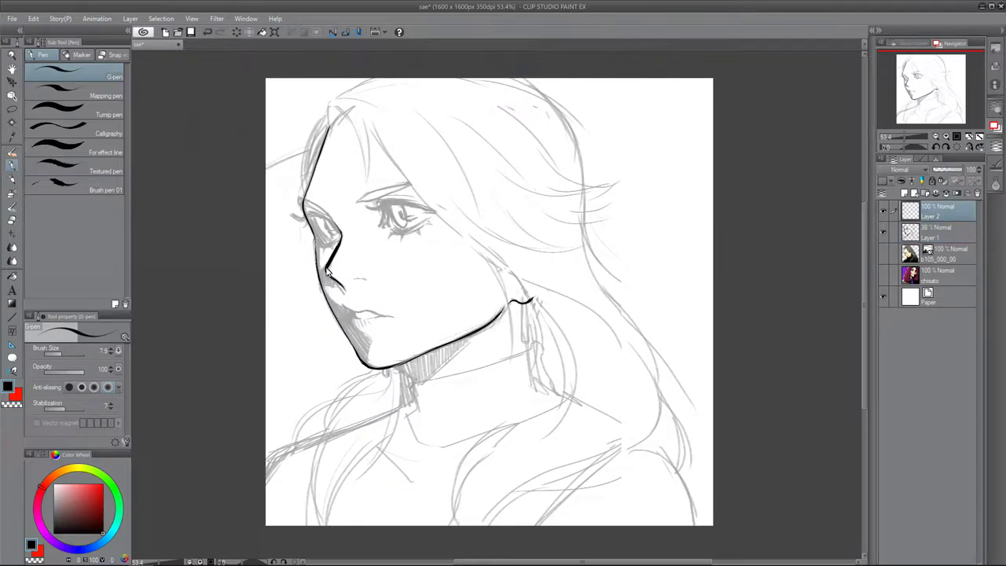
pyautogui.press('[')
pyautogui.moveTo(320, 279); pyautogui.dragTo(333, 287)
# Ink the near eye's lid, iris, pupil and lower lashes, cleaning edges with the eraser and reducing the pen size to 6.0
pyautogui.moveTo(435, 211); pyautogui.dragTo(395, 206)
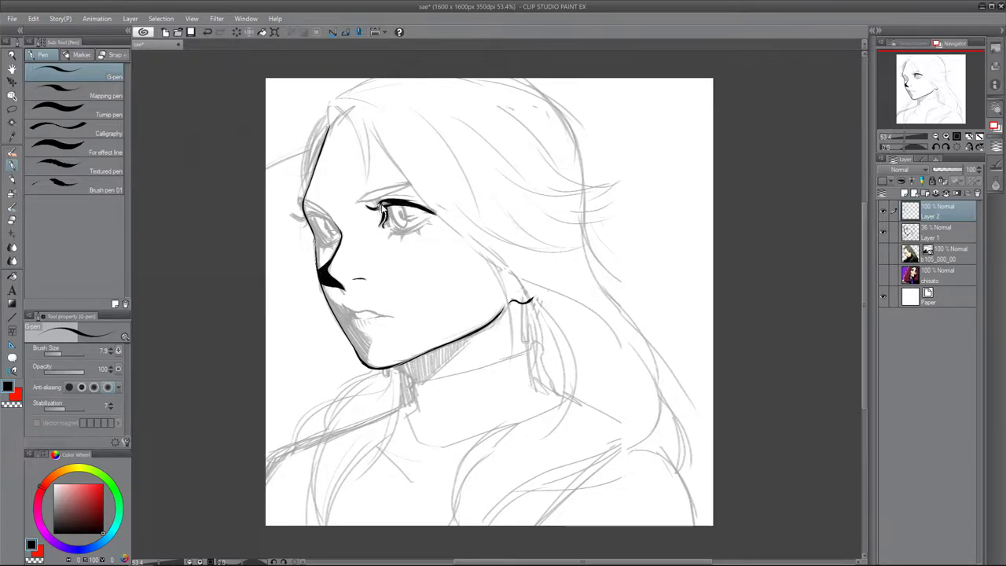
pyautogui.press('e')
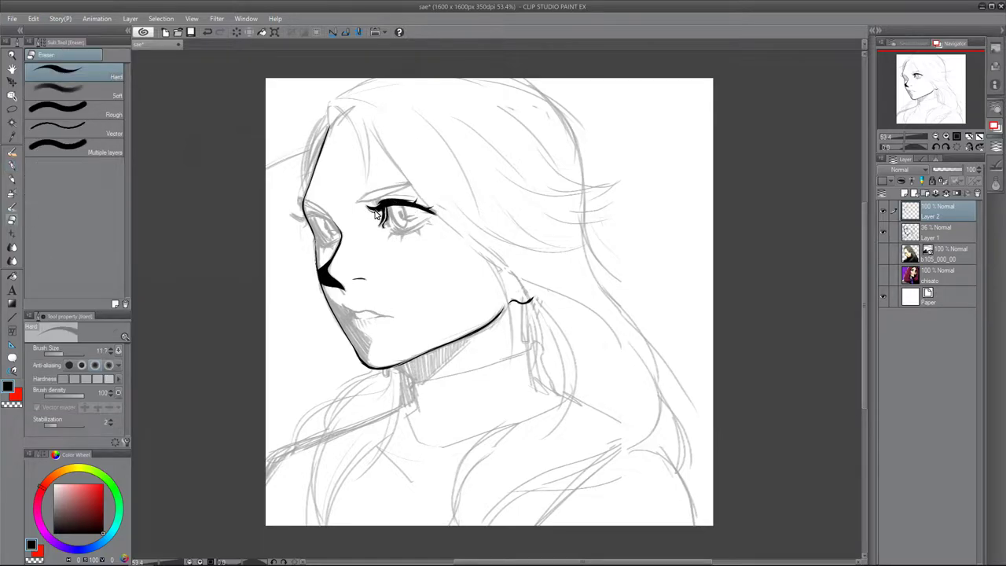
pyautogui.press('p')
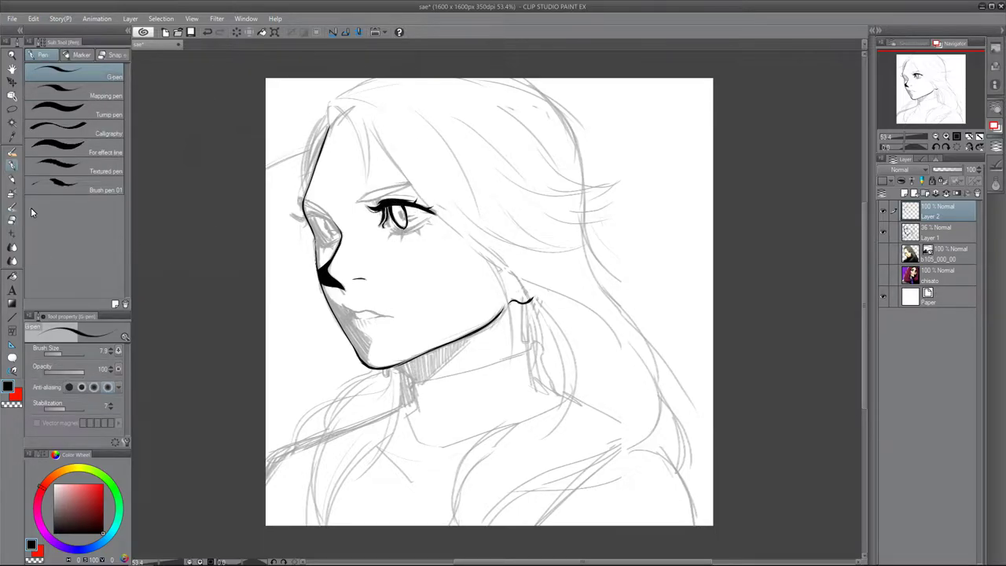
pyautogui.press('e')
pyautogui.press('p')
pyautogui.click(207, 33)
pyautogui.click(110, 352)
pyautogui.moveTo(400, 213); pyautogui.dragTo(423, 222)
pyautogui.moveTo(392, 231); pyautogui.dragTo(406, 233)
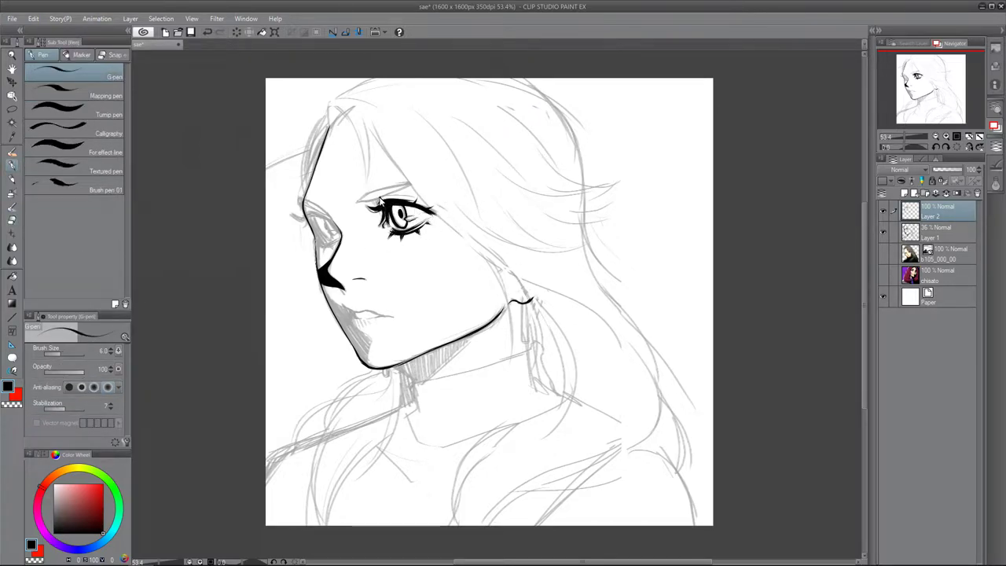
# Ink the near eyebrow, lower the sketch layer's opacity to 17%, and clean up the near eye with the Hard eraser
pyautogui.moveTo(358, 202); pyautogui.dragTo(428, 181)
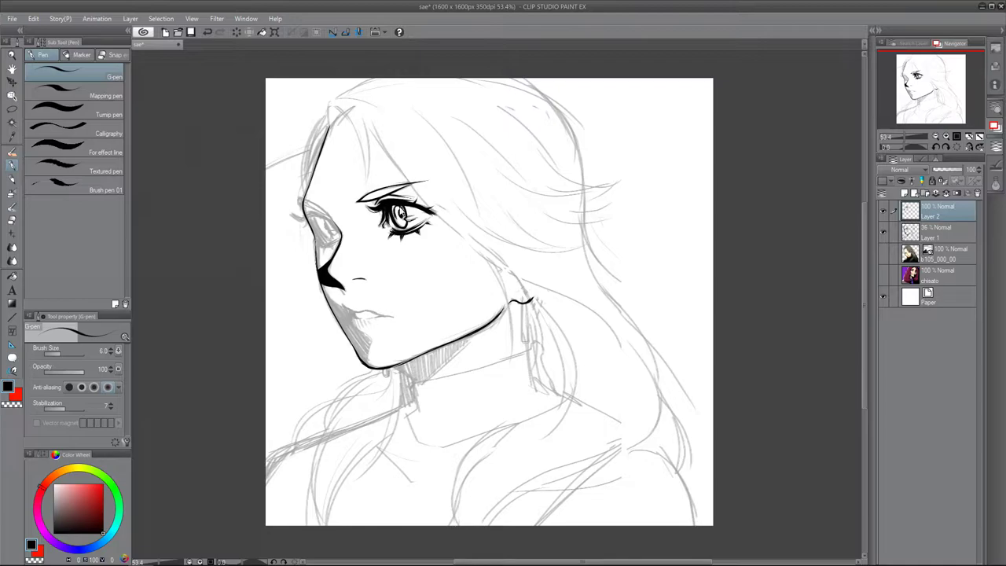
pyautogui.click(935, 232)
pyautogui.moveTo(942, 169); pyautogui.dragTo(937, 170)
pyautogui.click(935, 211)
pyautogui.press('e')
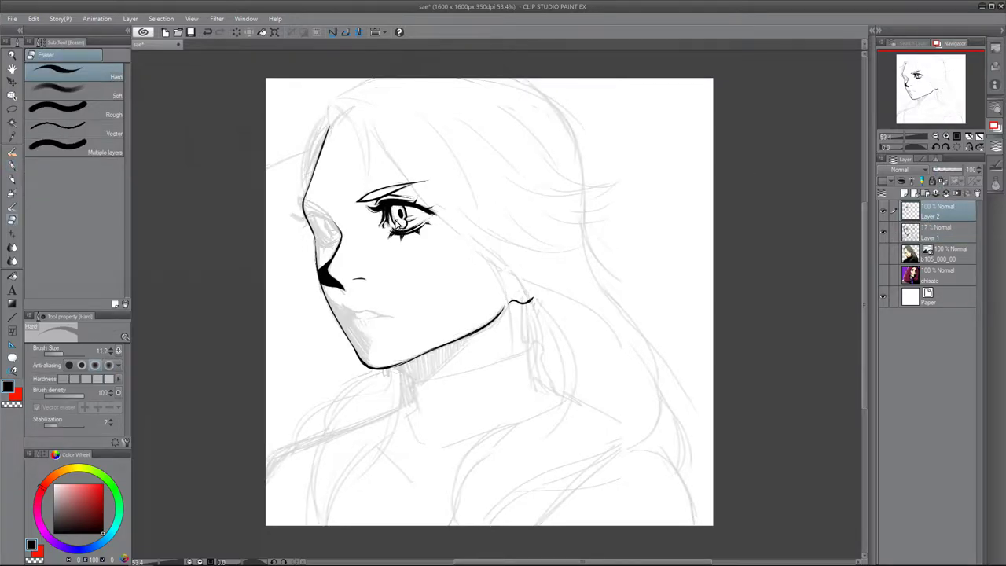
# Ink the lips and the chin shadow's edge, and fill the far cheek shadow black with a 9.0 pen size
pyautogui.press('p')
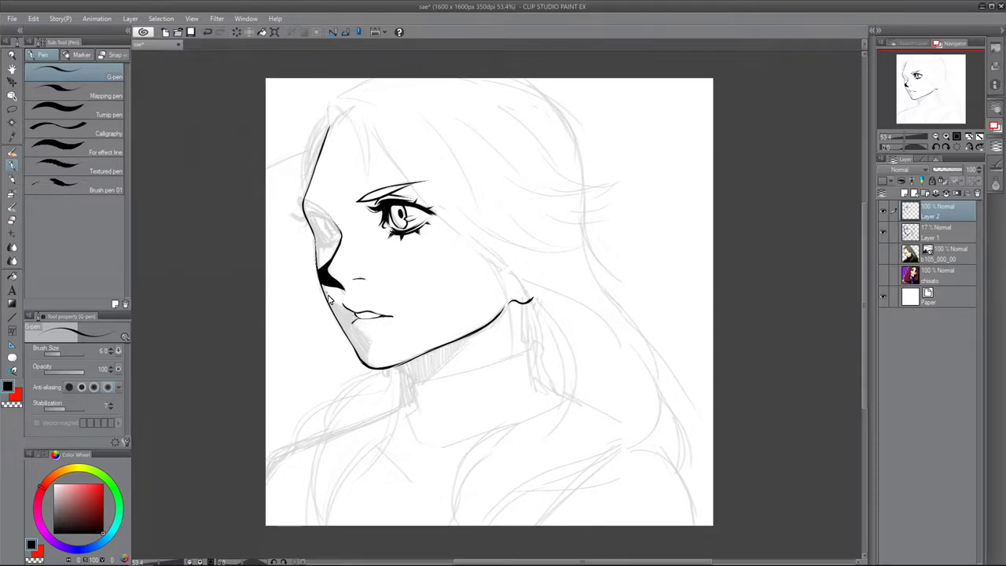
pyautogui.moveTo(357, 328); pyautogui.dragTo(364, 366)
pyautogui.press('e')
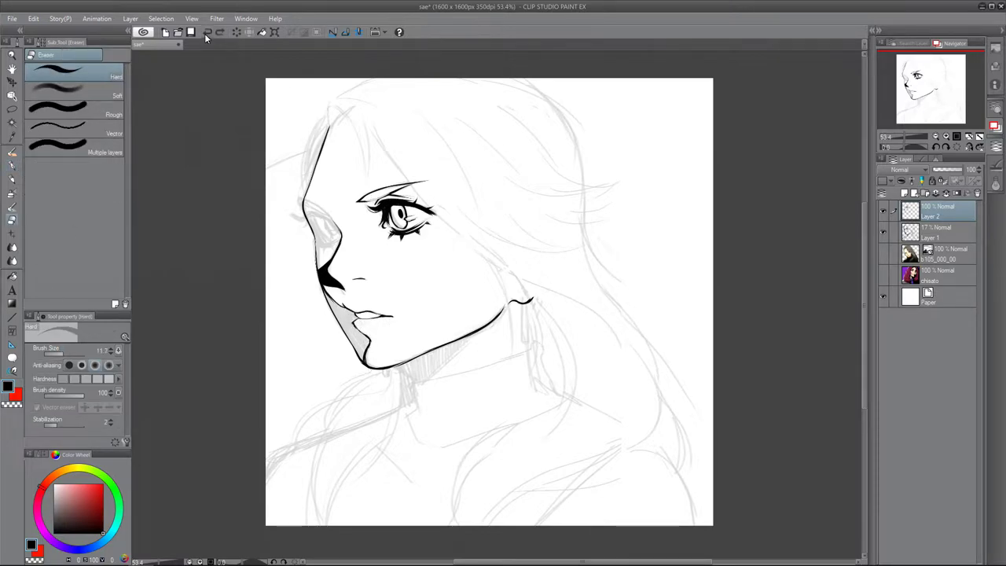
pyautogui.press('p')
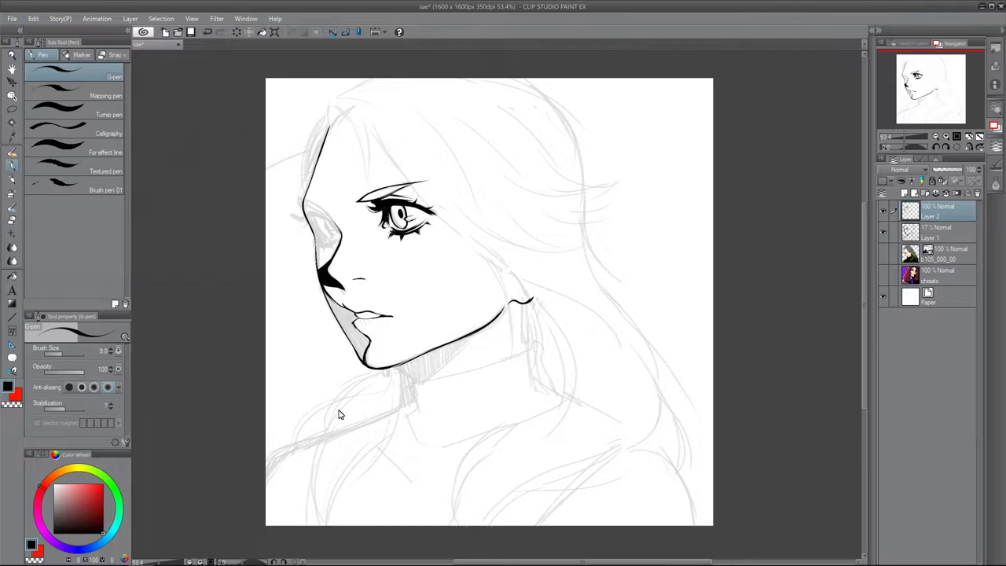
pyautogui.click(75, 110)
pyautogui.click(64, 354)
pyautogui.moveTo(324, 291)
pyautogui.mouseDown()
pyautogui.moveTo(364, 359)
pyautogui.moveTo(343, 316)
pyautogui.moveTo(363, 340)
pyautogui.moveTo(355, 325)
pyautogui.mouseUp()
# Ink the far eye with its lashes and iris, tidy it with the eraser, and check the reference image
pyautogui.press('e')
pyautogui.press('p')
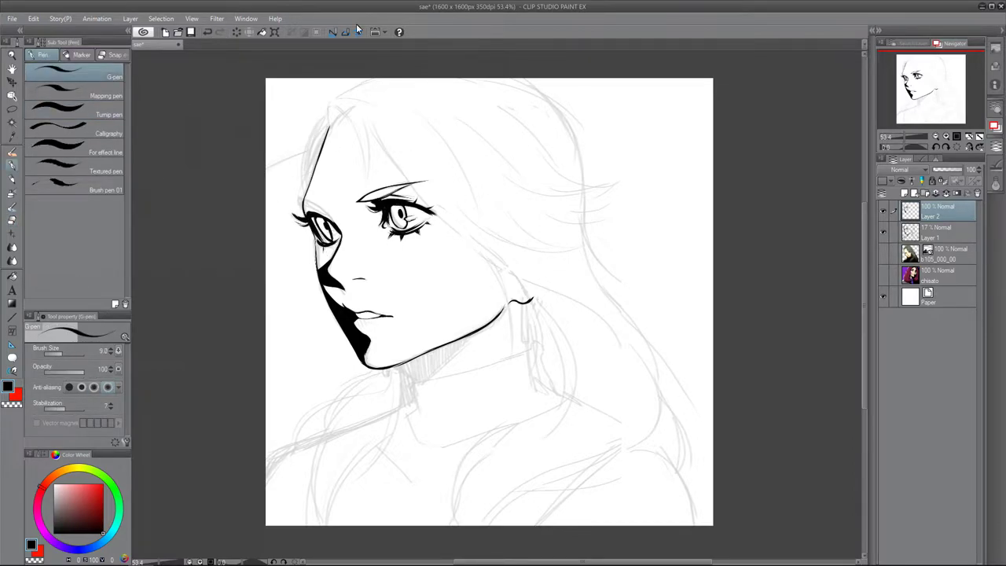
pyautogui.press('e')
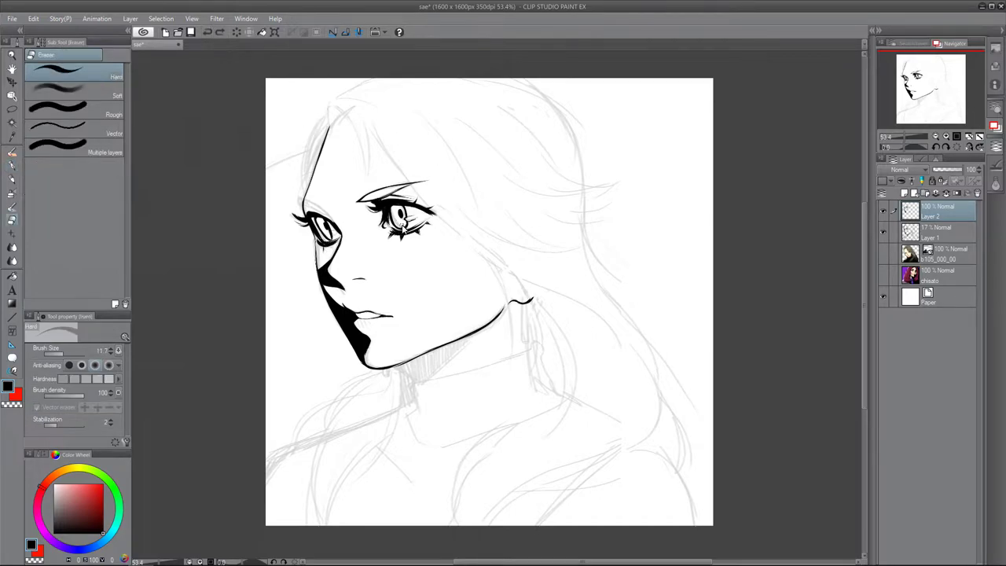
pyautogui.click(882, 254)
pyautogui.click(882, 253)
# Ink the far eyebrow and fill the shadow between the far eye and cheek edge, erasing the excess
pyautogui.press('p')
pyautogui.moveTo(304, 204)
pyautogui.mouseDown()
pyautogui.moveTo(343, 234)
pyautogui.moveTo(331, 220)
pyautogui.mouseUp()
pyautogui.press('e')
pyautogui.press('p')
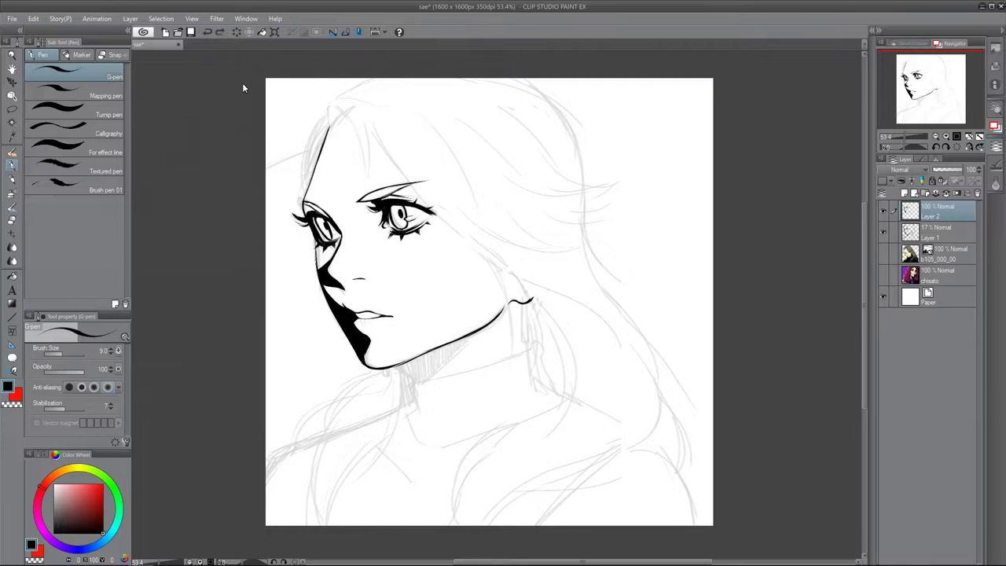
pyautogui.hotkey('ctrl', 'z')
pyautogui.moveTo(317, 241); pyautogui.dragTo(317, 261)
pyautogui.press('e')
pyautogui.press('p')
# Ink the pointed front hair strand and the parting above the forehead, undoing the last stroke
pyautogui.moveTo(329, 127)
pyautogui.mouseDown()
pyautogui.moveTo(327, 106)
pyautogui.moveTo(366, 191)
pyautogui.mouseUp()
pyautogui.moveTo(370, 128); pyautogui.dragTo(366, 192)
pyautogui.moveTo(343, 119); pyautogui.dragTo(330, 128)
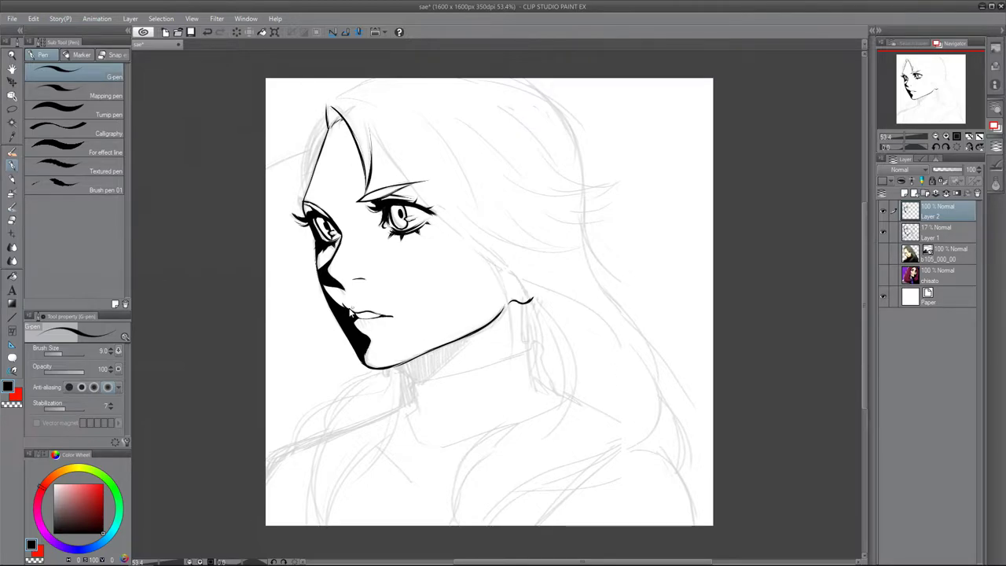
pyautogui.hotkey('ctrl', 'z')
# Show the reference image layer, raise it above the line art, and place it at a smaller size beside the back hair
pyautogui.click(883, 254)
pyautogui.moveTo(937, 254); pyautogui.dragTo(933, 205)
pyautogui.press('o')
pyautogui.moveTo(310, 484); pyautogui.dragTo(652, 252)
pyautogui.moveTo(579, 166); pyautogui.dragTo(611, 198)
# Ink the hair strands on Layer 2 from the parting down the near cheek past the jaw, undoing surplus strokes
pyautogui.click(936, 228)
pyautogui.press('p')
pyautogui.moveTo(364, 110)
pyautogui.mouseDown()
pyautogui.moveTo(375, 152)
pyautogui.moveTo(432, 211)
pyautogui.mouseUp()
pyautogui.moveTo(409, 186); pyautogui.dragTo(524, 278)
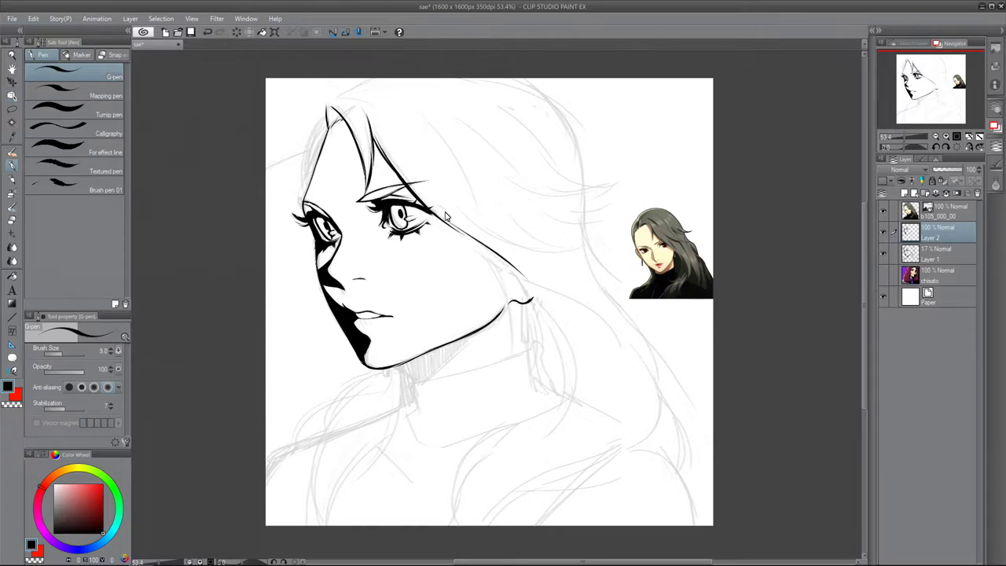
pyautogui.moveTo(445, 220); pyautogui.dragTo(512, 348)
pyautogui.moveTo(476, 239); pyautogui.dragTo(514, 355)
pyautogui.hotkey('ctrl', 'z')
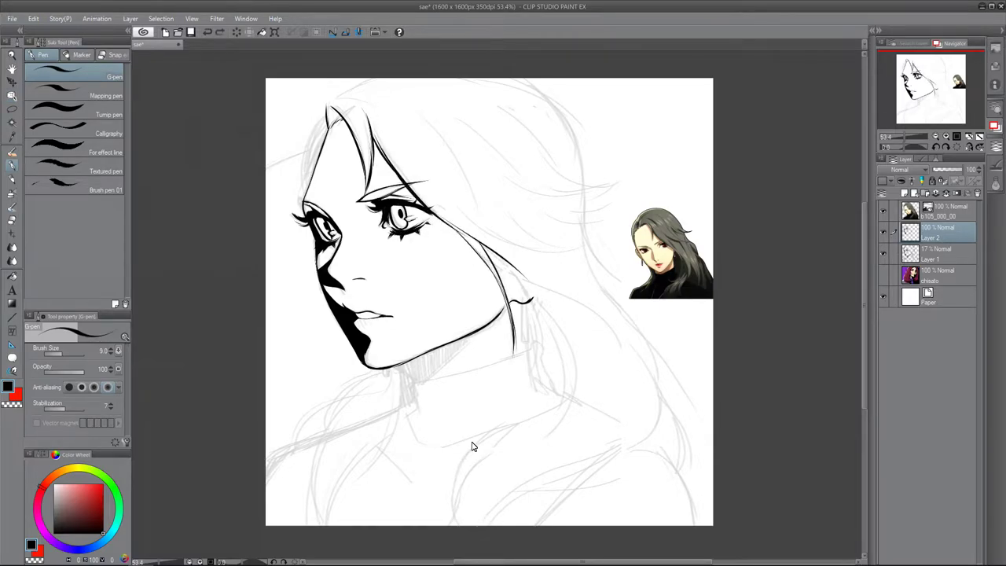
pyautogui.hotkey('ctrl', 'z')
# Ink the thin strands beside the far temple and the outer hair outline from the parting over the crown and down the back
pyautogui.moveTo(328, 115); pyautogui.dragTo(313, 197)
pyautogui.moveTo(326, 115); pyautogui.dragTo(305, 190)
pyautogui.moveTo(339, 99)
pyautogui.mouseDown()
pyautogui.moveTo(587, 192)
pyautogui.moveTo(656, 363)
pyautogui.mouseUp()
# Fill the shadow under the jaw with black and ink the turtleneck's upper edge and jagged side folds
pyautogui.moveTo(393, 366)
pyautogui.mouseDown()
pyautogui.moveTo(471, 338)
pyautogui.moveTo(427, 383)
pyautogui.mouseUp()
pyautogui.moveTo(399, 367); pyautogui.dragTo(412, 382)
pyautogui.moveTo(412, 383); pyautogui.dragTo(415, 410)
pyautogui.moveTo(401, 366)
pyautogui.mouseDown()
pyautogui.moveTo(470, 338)
pyautogui.moveTo(438, 365)
pyautogui.mouseUp()
pyautogui.moveTo(404, 365)
pyautogui.mouseDown()
pyautogui.moveTo(414, 383)
pyautogui.moveTo(444, 354)
pyautogui.moveTo(424, 368)
pyautogui.moveTo(537, 345)
pyautogui.mouseUp()
pyautogui.moveTo(531, 303)
pyautogui.mouseDown()
pyautogui.moveTo(534, 346)
pyautogui.moveTo(557, 391)
pyautogui.mouseUp()
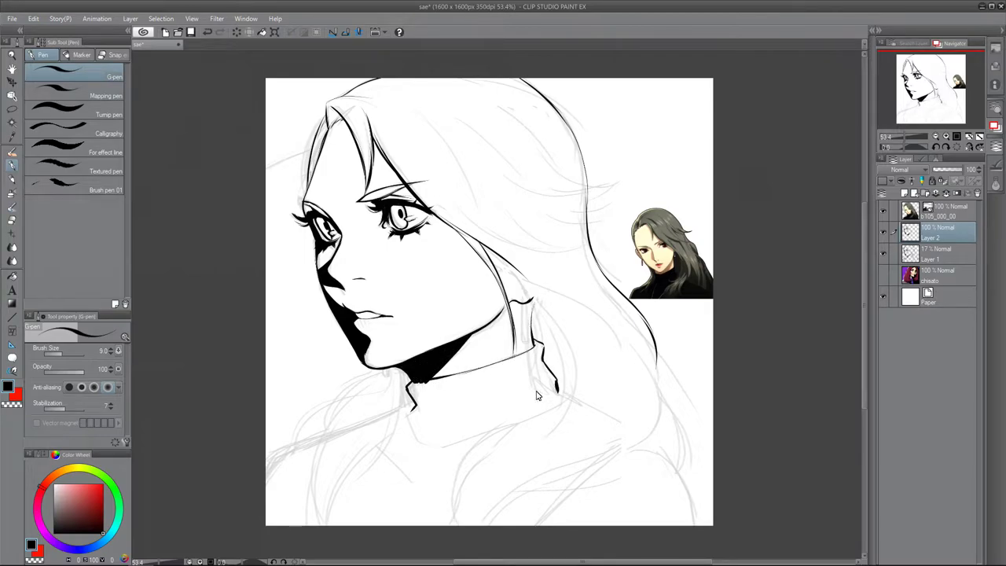
# Ink the dangling earring below the ear, erase the overlapping lines, and draw its hook
pyautogui.moveTo(522, 299); pyautogui.dragTo(525, 344)
pyautogui.moveTo(529, 295); pyautogui.dragTo(531, 345)
pyautogui.press('e')
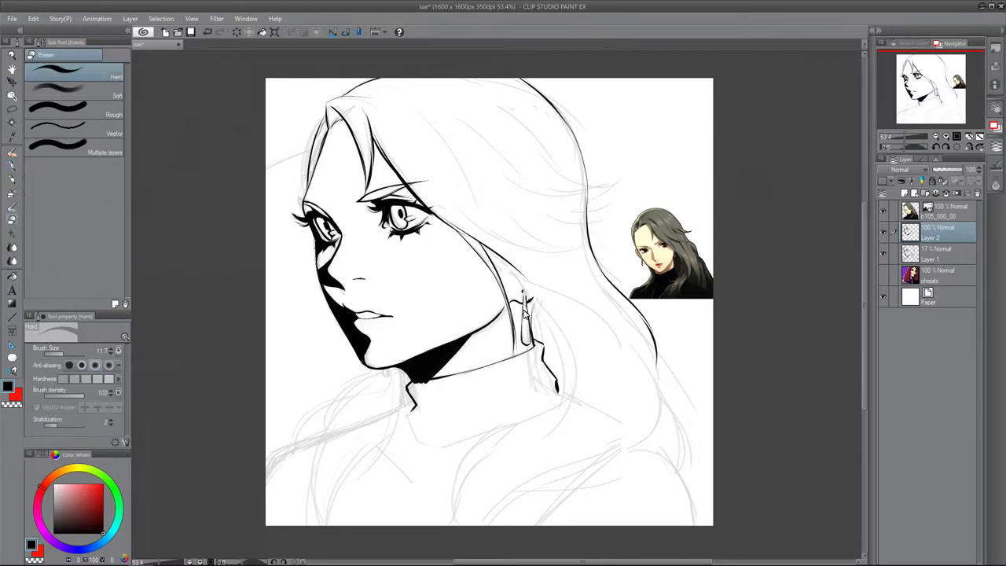
pyautogui.press('p')
pyautogui.moveTo(523, 292); pyautogui.dragTo(533, 301)
# Ink the long hair strands sweeping from the ear behind the neck and down over the near shoulder and chest
pyautogui.moveTo(498, 257); pyautogui.dragTo(534, 302)
pyautogui.moveTo(521, 278); pyautogui.dragTo(627, 364)
pyautogui.moveTo(535, 304)
pyautogui.mouseDown()
pyautogui.moveTo(572, 363)
pyautogui.moveTo(465, 474)
pyautogui.mouseUp()
pyautogui.moveTo(542, 423)
pyautogui.mouseDown()
pyautogui.moveTo(467, 475)
pyautogui.moveTo(431, 524)
pyautogui.mouseUp()
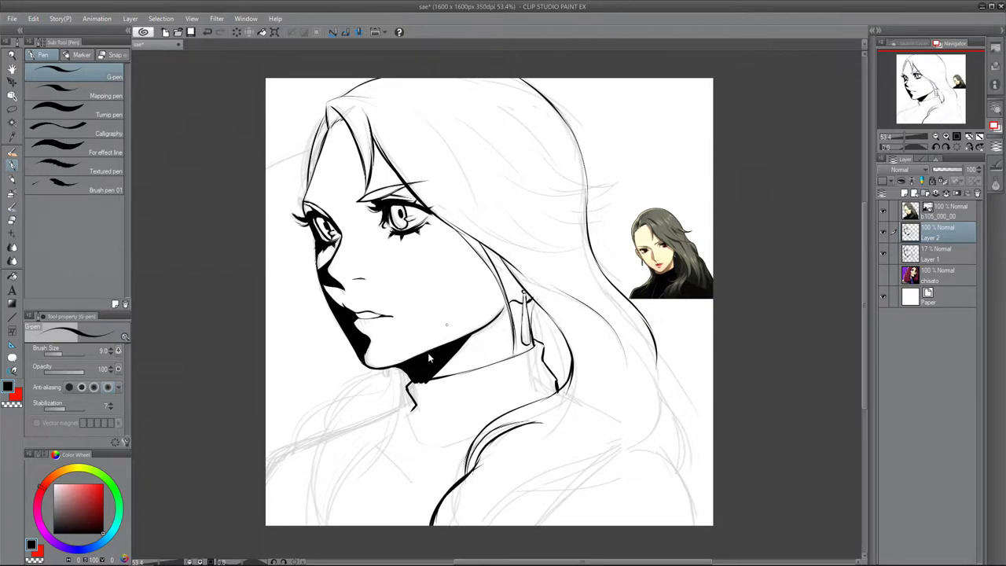
# Ink the outer hair edge down the back and the strand curving over the near shoulder to the canvas edge
pyautogui.press('e')
pyautogui.press('p')
pyautogui.press('e')
pyautogui.press('p')
pyautogui.press('e')
pyautogui.press('p')
pyautogui.moveTo(657, 368)
pyautogui.mouseDown()
pyautogui.moveTo(699, 452)
pyautogui.moveTo(687, 490)
pyautogui.moveTo(703, 525)
pyautogui.mouseUp()
pyautogui.moveTo(657, 371)
pyautogui.mouseDown()
pyautogui.moveTo(658, 432)
pyautogui.moveTo(605, 469)
pyautogui.mouseUp()
pyautogui.moveTo(628, 458); pyautogui.dragTo(566, 525)
# Ink the hair strands on the chest with a dark accent, and add the inner curl lines beside the neck
pyautogui.moveTo(542, 487); pyautogui.dragTo(465, 525)
pyautogui.moveTo(542, 487)
pyautogui.mouseDown()
pyautogui.moveTo(487, 511)
pyautogui.moveTo(519, 524)
pyautogui.mouseUp()
pyautogui.moveTo(538, 495); pyautogui.dragTo(527, 524)
pyautogui.moveTo(602, 352); pyautogui.dragTo(595, 429)
pyautogui.moveTo(589, 429)
pyautogui.mouseDown()
pyautogui.moveTo(495, 477)
pyautogui.moveTo(591, 433)
pyautogui.mouseUp()
pyautogui.press('e')
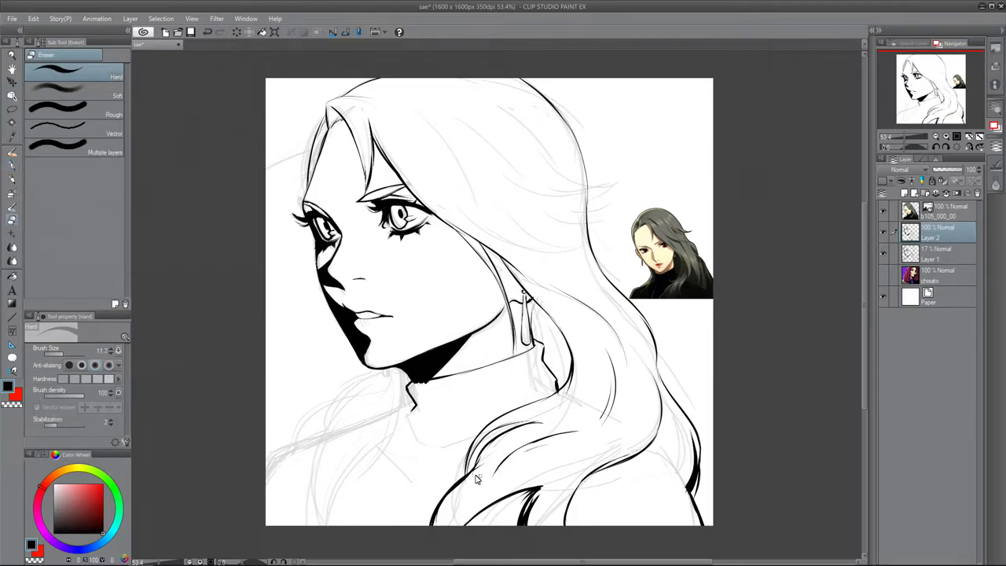
# Ink the hair edge below the jaw and try long flowing strands from the temple to the back of the head
pyautogui.press('p')
pyautogui.moveTo(410, 376); pyautogui.dragTo(392, 434)
pyautogui.moveTo(451, 203)
pyautogui.mouseDown()
pyautogui.moveTo(529, 245)
pyautogui.moveTo(570, 252)
pyautogui.mouseUp()
pyautogui.moveTo(410, 154); pyautogui.dragTo(479, 221)
pyautogui.moveTo(511, 242); pyautogui.dragTo(598, 244)
pyautogui.moveTo(441, 127); pyautogui.dragTo(603, 244)
pyautogui.hotkey('ctrl', 'z')
pyautogui.hotkey('ctrl', 'z')
# Redraw the strand from the temple to the back of the head, taper it with the eraser, and add a line above it
pyautogui.moveTo(451, 197)
pyautogui.mouseDown()
pyautogui.moveTo(509, 238)
pyautogui.moveTo(572, 252)
pyautogui.mouseUp()
pyautogui.press('e')
pyautogui.moveTo(456, 202)
pyautogui.mouseDown()
pyautogui.moveTo(529, 241)
pyautogui.moveTo(575, 249)
pyautogui.mouseUp()
pyautogui.press('p')
pyautogui.moveTo(420, 133); pyautogui.dragTo(589, 242)
# Ink the curved strands on the crown and the lock that flicks out at the back of the head
pyautogui.moveTo(487, 95); pyautogui.dragTo(558, 145)
pyautogui.moveTo(498, 119); pyautogui.dragTo(560, 165)
pyautogui.moveTo(465, 147); pyautogui.dragTo(600, 188)
pyautogui.moveTo(518, 132)
pyautogui.mouseDown()
pyautogui.moveTo(612, 181)
pyautogui.moveTo(608, 279)
pyautogui.mouseUp()
pyautogui.hotkey('ctrl', 'z')
pyautogui.hotkey('ctrl', 'z')
# Ink the far-side hair strands falling over the shoulder and the far shoulder line
pyautogui.moveTo(372, 371); pyautogui.dragTo(299, 442)
pyautogui.moveTo(322, 436); pyautogui.dragTo(267, 478)
pyautogui.moveTo(351, 398); pyautogui.dragTo(293, 524)
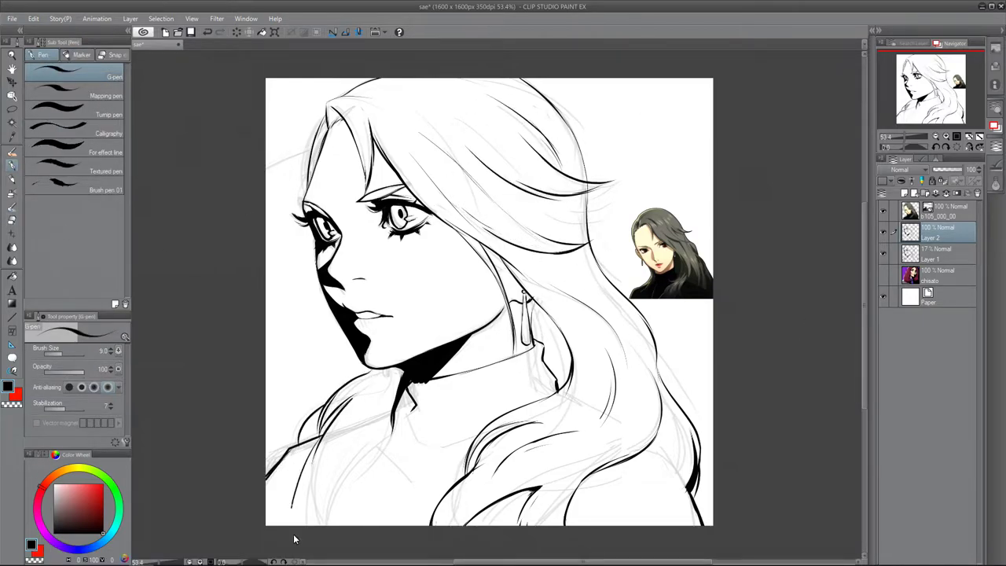
pyautogui.moveTo(318, 446); pyautogui.dragTo(307, 524)
# Ink the curved strands across the chest and clean up their overlaps with the eraser
pyautogui.moveTo(383, 428)
pyautogui.mouseDown()
pyautogui.moveTo(328, 488)
pyautogui.moveTo(395, 424)
pyautogui.moveTo(484, 467)
pyautogui.mouseUp()
pyautogui.press('e')
pyautogui.moveTo(425, 451); pyautogui.dragTo(436, 474)
pyautogui.moveTo(491, 445)
pyautogui.mouseDown()
pyautogui.moveTo(542, 424)
pyautogui.moveTo(471, 462)
pyautogui.mouseUp()
pyautogui.moveTo(393, 402); pyautogui.dragTo(392, 429)
pyautogui.moveTo(393, 432)
pyautogui.mouseDown()
pyautogui.moveTo(343, 489)
pyautogui.moveTo(380, 450)
pyautogui.mouseUp()
# Block in black background along the face profile and the far-side hair, using the Turnip pen for the thick strokes
pyautogui.press('p')
pyautogui.moveTo(312, 141)
pyautogui.mouseDown()
pyautogui.moveTo(266, 169)
pyautogui.moveTo(285, 172)
pyautogui.mouseUp()
pyautogui.click(74, 110)
pyautogui.moveTo(305, 157); pyautogui.dragTo(312, 248)
pyautogui.moveTo(311, 245)
pyautogui.mouseDown()
pyautogui.moveTo(350, 346)
pyautogui.moveTo(371, 369)
pyautogui.mouseUp()
pyautogui.moveTo(369, 372)
pyautogui.mouseDown()
pyautogui.moveTo(319, 416)
pyautogui.moveTo(322, 434)
pyautogui.mouseUp()
pyautogui.moveTo(320, 440); pyautogui.dragTo(294, 489)
# Fill the rest of the background before the face with solid black using a larger brush, and touch up the profile edge
pyautogui.press(']')
pyautogui.moveTo(316, 410); pyautogui.dragTo(264, 448)
pyautogui.moveTo(269, 388); pyautogui.dragTo(270, 171)
pyautogui.moveTo(300, 157)
pyautogui.mouseDown()
pyautogui.moveTo(290, 211)
pyautogui.moveTo(355, 370)
pyautogui.moveTo(307, 399)
pyautogui.mouseUp()
pyautogui.moveTo(323, 353)
pyautogui.mouseDown()
pyautogui.moveTo(286, 267)
pyautogui.moveTo(295, 382)
pyautogui.mouseUp()
pyautogui.click(308, 364)
pyautogui.click(74, 72)
pyautogui.moveTo(331, 295); pyautogui.dragTo(342, 306)
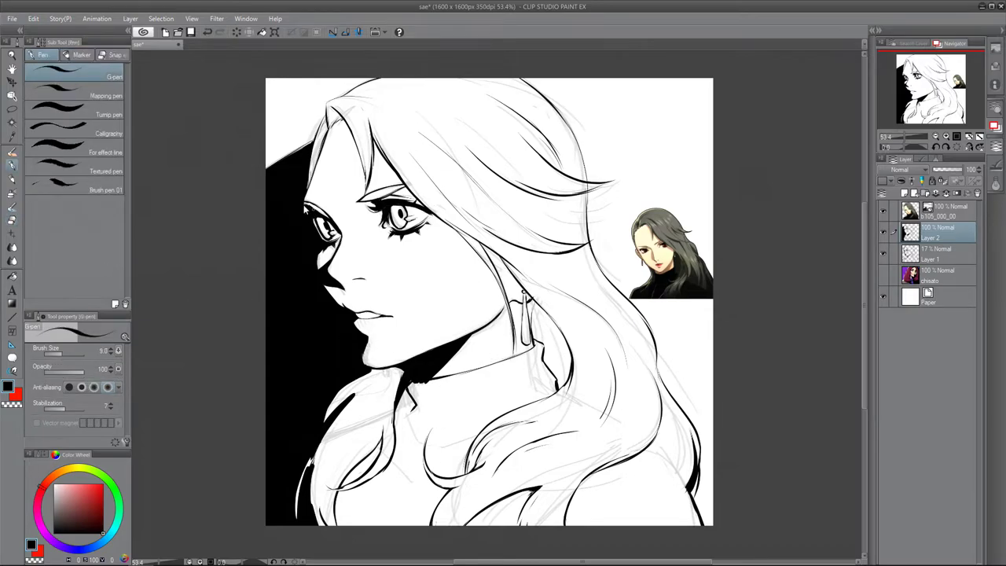
# Fill the gap below the chin and the area between the neck and the near hair with black using the Turnip pen
pyautogui.click(75, 110)
pyautogui.moveTo(360, 379)
pyautogui.mouseDown()
pyautogui.moveTo(395, 396)
pyautogui.moveTo(399, 384)
pyautogui.mouseUp()
pyautogui.moveTo(532, 301)
pyautogui.mouseDown()
pyautogui.moveTo(547, 366)
pyautogui.moveTo(542, 330)
pyautogui.moveTo(552, 333)
pyautogui.mouseUp()
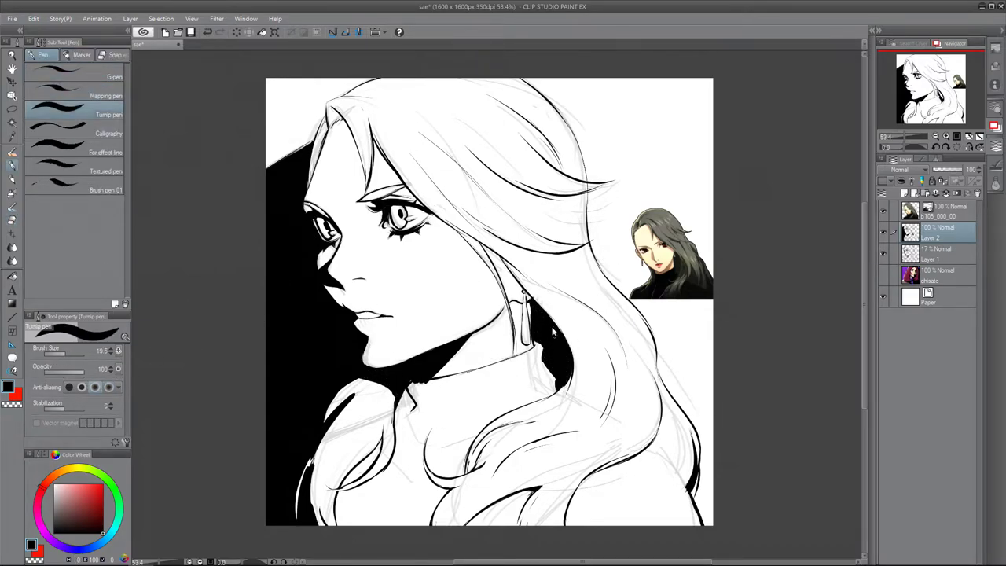
# Hide the rough sketch on Layer 1 and make Layer 2 active again
pyautogui.click(939, 256)
pyautogui.click(883, 253)
pyautogui.click(939, 233)
# Fill black shadows on the turtleneck folds and upper chest with the G-pen, trimming their edges with the eraser
pyautogui.click(112, 75)
pyautogui.moveTo(409, 384)
pyautogui.mouseDown()
pyautogui.moveTo(435, 384)
pyautogui.moveTo(445, 405)
pyautogui.mouseUp()
pyautogui.moveTo(495, 393)
pyautogui.mouseDown()
pyautogui.moveTo(435, 413)
pyautogui.moveTo(413, 440)
pyautogui.moveTo(454, 402)
pyautogui.moveTo(374, 469)
pyautogui.moveTo(379, 478)
pyautogui.moveTo(344, 523)
pyautogui.mouseUp()
pyautogui.click(12, 220)
pyautogui.moveTo(404, 466); pyautogui.dragTo(348, 525)
pyautogui.moveTo(383, 501); pyautogui.dragTo(360, 525)
pyautogui.click(12, 165)
pyautogui.moveTo(426, 446); pyautogui.dragTo(428, 472)
pyautogui.click(12, 220)
# Thicken the strands in front of the ear with black accents and trim the lines around the earring
pyautogui.press('p')
pyautogui.moveTo(465, 241)
pyautogui.mouseDown()
pyautogui.moveTo(489, 282)
pyautogui.moveTo(497, 351)
pyautogui.mouseUp()
pyautogui.moveTo(488, 266); pyautogui.dragTo(496, 328)
pyautogui.moveTo(475, 251); pyautogui.dragTo(497, 296)
pyautogui.press('e')
pyautogui.moveTo(498, 351)
pyautogui.mouseDown()
pyautogui.moveTo(495, 329)
pyautogui.moveTo(515, 344)
pyautogui.mouseUp()
pyautogui.press('p')
pyautogui.moveTo(481, 245)
pyautogui.mouseDown()
pyautogui.moveTo(528, 296)
pyautogui.moveTo(510, 331)
pyautogui.mouseUp()
pyautogui.press('e')
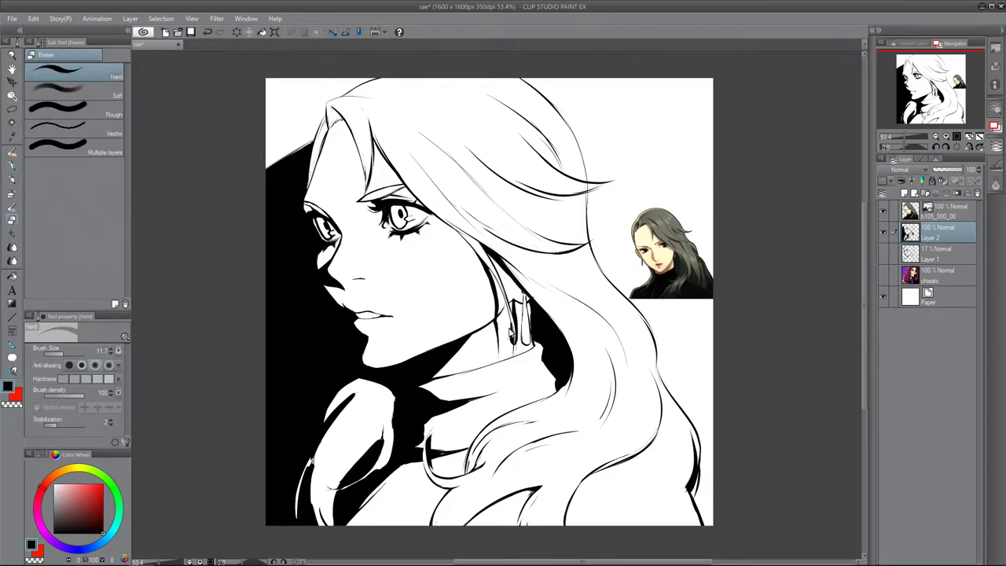
# Add black shadow accents to the hair at the parting, the front locks, and the temple
pyautogui.press('p')
pyautogui.moveTo(331, 109)
pyautogui.mouseDown()
pyautogui.moveTo(367, 183)
pyautogui.moveTo(360, 159)
pyautogui.moveTo(411, 194)
pyautogui.mouseUp()
pyautogui.moveTo(372, 144)
pyautogui.mouseDown()
pyautogui.moveTo(424, 207)
pyautogui.moveTo(398, 179)
pyautogui.mouseUp()
pyautogui.moveTo(428, 210); pyautogui.dragTo(453, 229)
pyautogui.moveTo(323, 140); pyautogui.dragTo(307, 191)
# Ink shadows in the hair lock over the far shoulder and carve its strands and edges with the eraser
pyautogui.moveTo(369, 380)
pyautogui.mouseDown()
pyautogui.moveTo(327, 416)
pyautogui.moveTo(325, 523)
pyautogui.mouseUp()
pyautogui.moveTo(390, 397); pyautogui.dragTo(377, 462)
pyautogui.click(12, 221)
pyautogui.moveTo(352, 385); pyautogui.dragTo(291, 518)
pyautogui.moveTo(342, 424)
pyautogui.mouseDown()
pyautogui.moveTo(309, 522)
pyautogui.moveTo(318, 512)
pyautogui.mouseUp()
pyautogui.moveTo(325, 484); pyautogui.dragTo(338, 524)
pyautogui.moveTo(381, 467); pyautogui.dragTo(338, 490)
pyautogui.moveTo(388, 409)
pyautogui.mouseDown()
pyautogui.moveTo(385, 459)
pyautogui.moveTo(396, 450)
pyautogui.mouseUp()
pyautogui.moveTo(318, 431); pyautogui.dragTo(316, 449)
pyautogui.moveTo(360, 392); pyautogui.dragTo(322, 440)
# Add thin loose strands around the far-side lock against the black background, refining them with the eraser
pyautogui.moveTo(316, 389)
pyautogui.mouseDown()
pyautogui.moveTo(265, 499)
pyautogui.moveTo(292, 524)
pyautogui.mouseUp()
pyautogui.click(207, 32)
pyautogui.moveTo(321, 464)
pyautogui.mouseDown()
pyautogui.moveTo(318, 524)
pyautogui.moveTo(290, 524)
pyautogui.mouseUp()
pyautogui.click(12, 153)
pyautogui.moveTo(308, 481)
pyautogui.mouseDown()
pyautogui.moveTo(329, 524)
pyautogui.moveTo(266, 489)
pyautogui.mouseUp()
pyautogui.click(11, 221)
pyautogui.moveTo(305, 475); pyautogui.dragTo(282, 489)
pyautogui.moveTo(318, 421); pyautogui.dragTo(298, 525)
# Cut a thin light strand into the black behind the neck and refine the hair lines above the ear
pyautogui.moveTo(546, 312); pyautogui.dragTo(568, 390)
pyautogui.moveTo(487, 235); pyautogui.dragTo(535, 249)
pyautogui.moveTo(462, 209); pyautogui.dragTo(509, 240)
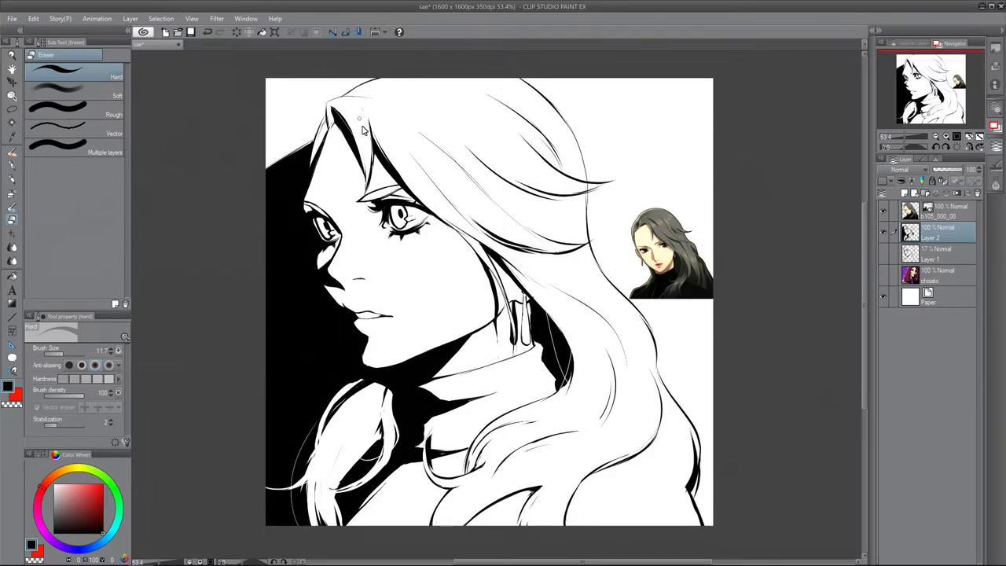
pyautogui.press('p')
pyautogui.press('e')
pyautogui.click(206, 32)
# Fill the shadow between the strands behind the near shoulder and thin the shoulder's outer line
pyautogui.press('p')
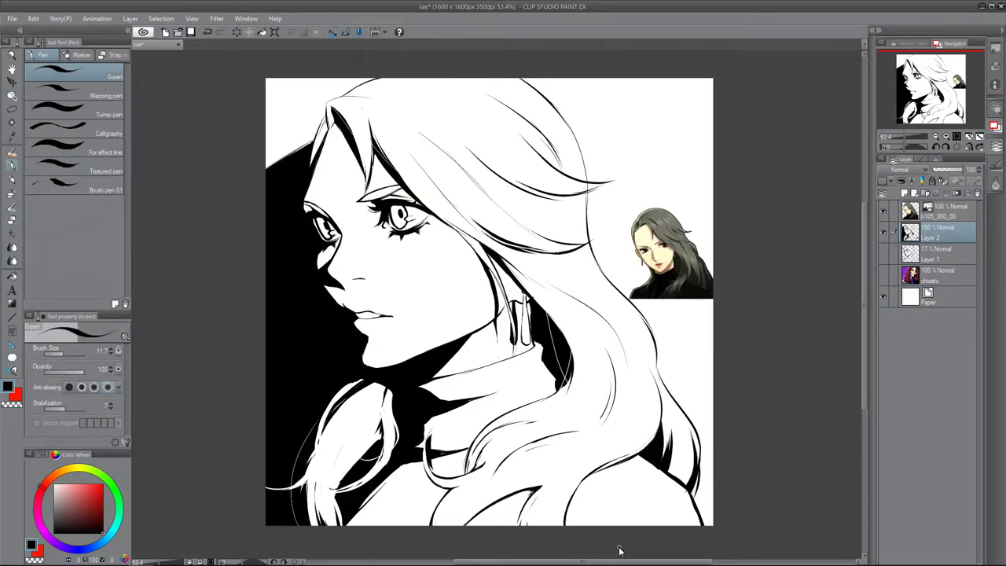
pyautogui.press('e')
pyautogui.moveTo(667, 473); pyautogui.dragTo(703, 524)
# Ink black shadows on the near shoulder beneath the hair and under the chest strands
pyautogui.press('p')
pyautogui.moveTo(635, 458); pyautogui.dragTo(588, 481)
pyautogui.moveTo(639, 493); pyautogui.dragTo(589, 520)
pyautogui.moveTo(598, 476)
pyautogui.mouseDown()
pyautogui.moveTo(607, 509)
pyautogui.moveTo(573, 524)
pyautogui.mouseUp()
pyautogui.moveTo(622, 464); pyautogui.dragTo(595, 487)
pyautogui.moveTo(519, 495)
pyautogui.mouseDown()
pyautogui.moveTo(466, 525)
pyautogui.moveTo(500, 505)
pyautogui.moveTo(462, 539)
pyautogui.mouseUp()
# Trim the chest and shoulder shadows and thin the nearby hair lines with the eraser
pyautogui.press('e')
pyautogui.moveTo(540, 487); pyautogui.dragTo(500, 507)
pyautogui.moveTo(600, 479); pyautogui.dragTo(568, 501)
pyautogui.moveTo(665, 423); pyautogui.dragTo(633, 456)
# Create a new layer above Layer 1 and paint the face and neck with the reference's skin colour using Dense watercolor
pyautogui.click(936, 254)
pyautogui.click(904, 193)
pyautogui.press('b')
pyautogui.keyDown('alt'); pyautogui.click(660, 260); pyautogui.keyUp('alt')
pyautogui.moveTo(346, 307)
pyautogui.mouseDown()
pyautogui.moveTo(374, 232)
pyautogui.moveTo(427, 162)
pyautogui.moveTo(487, 354)
pyautogui.moveTo(542, 275)
pyautogui.mouseUp()
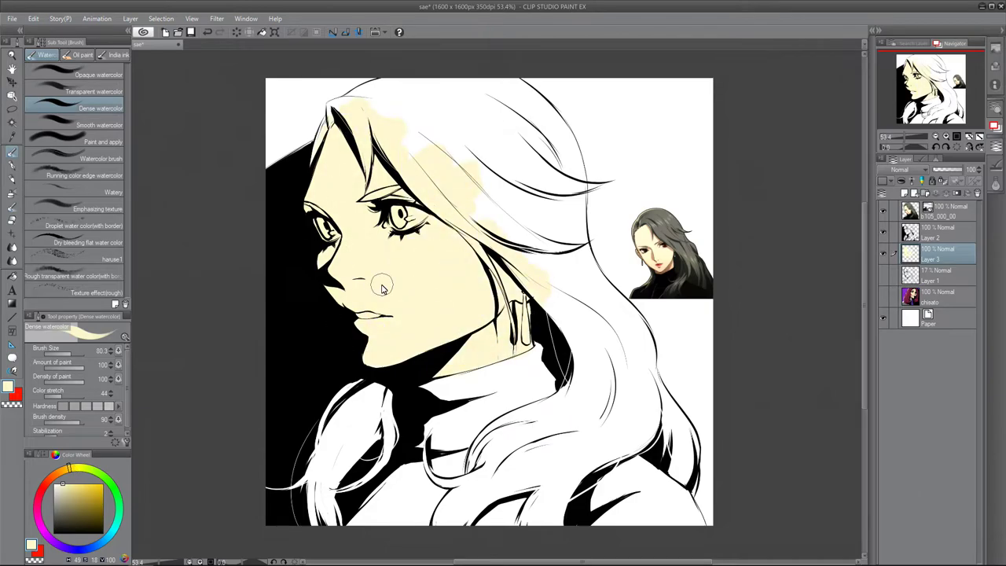
# Paint the eye whites white and both irises dark red sampled from the reference's eyes
pyautogui.moveTo(60, 488); pyautogui.dragTo(41, 455)
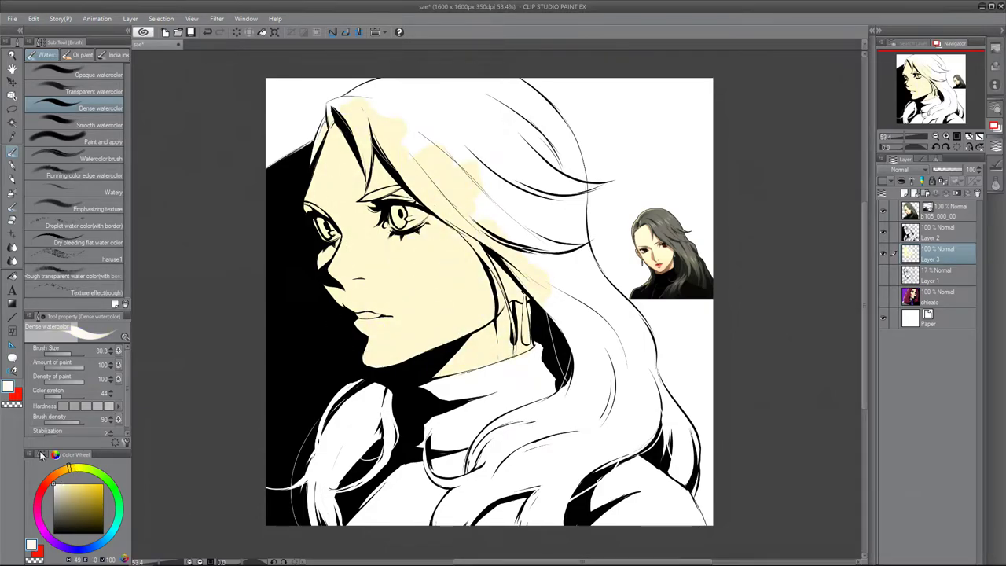
pyautogui.keyDown('alt'); pyautogui.click(644, 250); pyautogui.keyUp('alt')
pyautogui.moveTo(394, 209)
pyautogui.mouseDown()
pyautogui.moveTo(396, 226)
pyautogui.moveTo(404, 212)
pyautogui.mouseUp()
pyautogui.moveTo(319, 220); pyautogui.dragTo(320, 228)
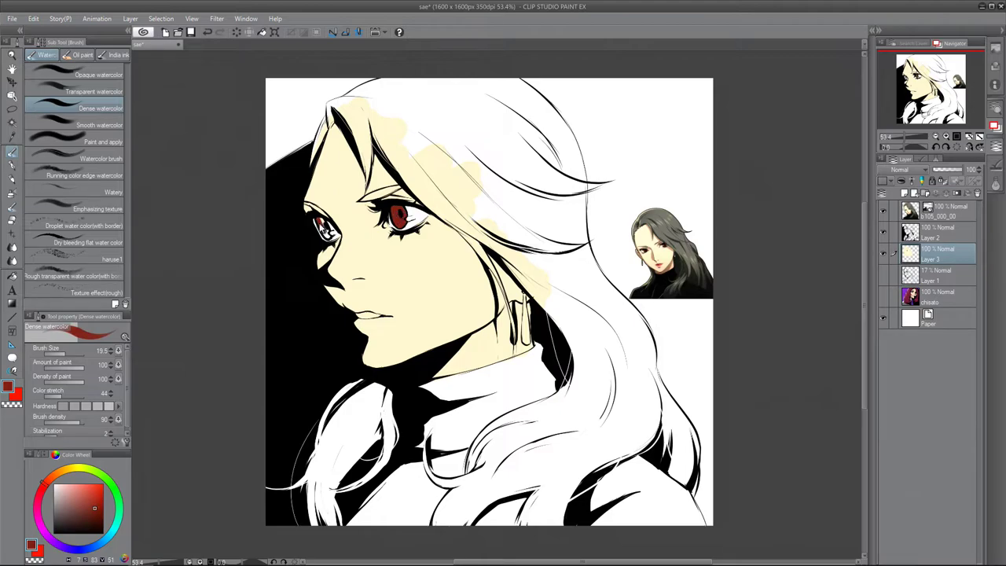
# Paint the opening between the lips white and the far front lock in the grey sampled from the reference's hair
pyautogui.keyDown('alt'); pyautogui.click(423, 213); pyautogui.keyUp('alt')
pyautogui.moveTo(362, 315); pyautogui.dragTo(382, 316)
pyautogui.keyDown('alt'); pyautogui.click(658, 223); pyautogui.keyUp('alt')
pyautogui.moveTo(314, 161); pyautogui.dragTo(349, 109)
# Import two finished portrait artworks as image layers directly above Paper and scale them to fit the canvas width
pyautogui.click(915, 317)
pyautogui.click(11, 19)
pyautogui.click(53, 52)
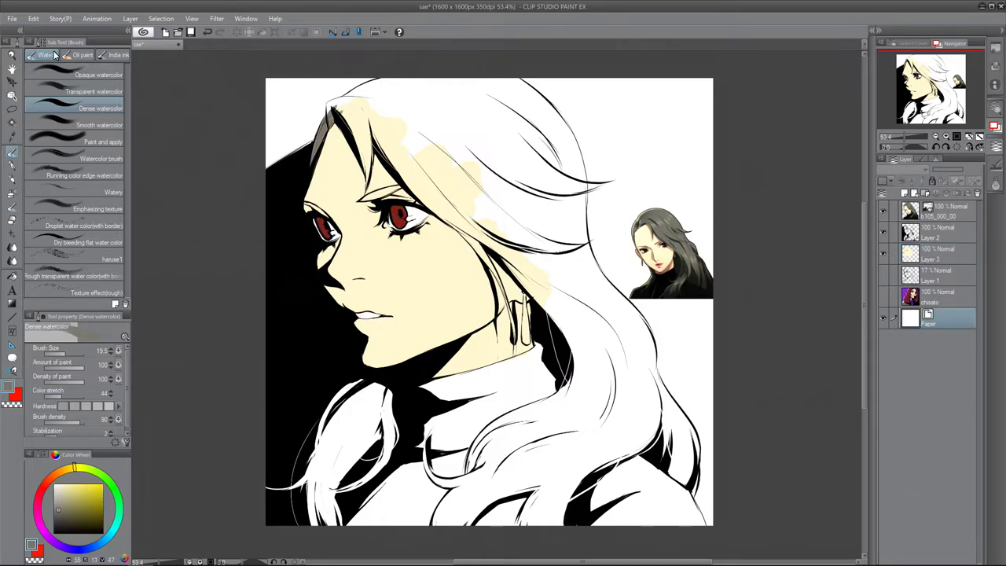
pyautogui.click(47, 158)
pyautogui.click(406, 124)
pyautogui.moveTo(493, 79); pyautogui.dragTo(492, 149)
pyautogui.click(414, 266)
pyautogui.moveTo(779, 302); pyautogui.dragTo(715, 303)
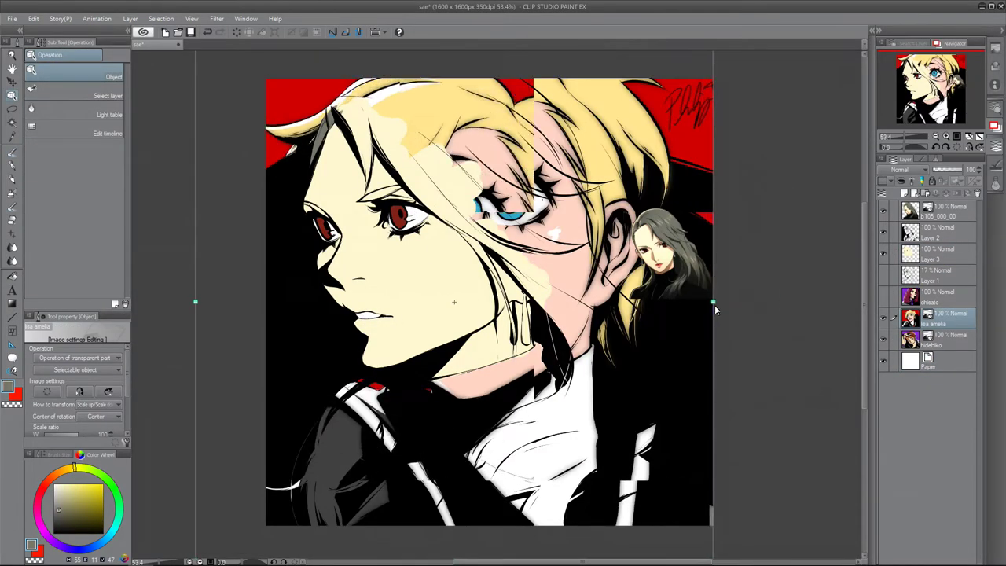
pyautogui.moveTo(197, 302); pyautogui.dragTo(264, 302)
# Create a new layer and place it between the imported artworks and Paper
pyautogui.rightClick(674, 189)
pyautogui.click(691, 181)
pyautogui.rightClick(935, 348)
pyautogui.click(915, 81)
pyautogui.moveTo(935, 341); pyautogui.dragTo(935, 369)
# Sample the red from the imported artwork, hide both imported images, and fill the new background layer with red
pyautogui.press('g')
pyautogui.keyDown('alt'); pyautogui.click(680, 171); pyautogui.keyUp('alt')
pyautogui.click(883, 319)
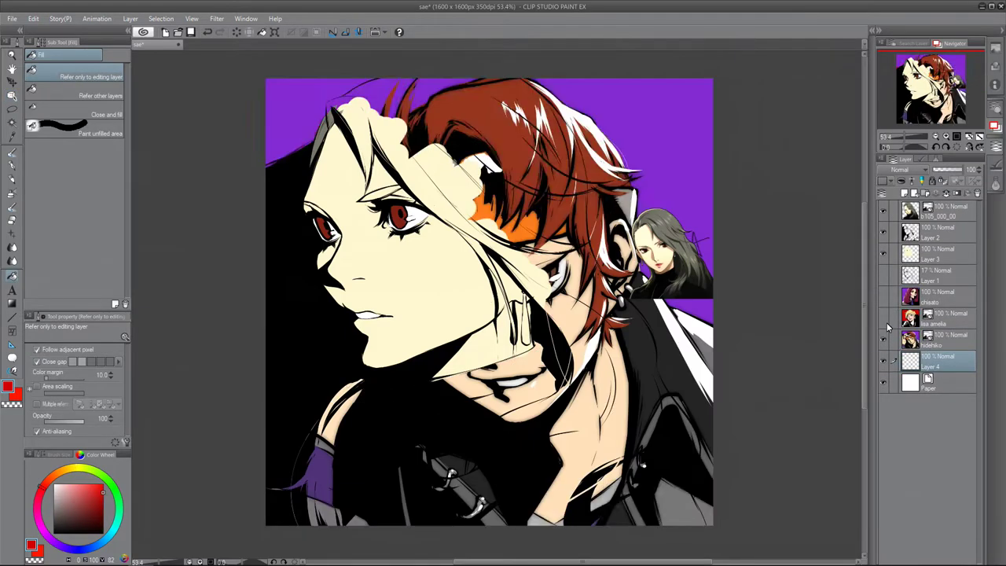
pyautogui.click(883, 340)
pyautogui.click(705, 268)
pyautogui.click(293, 125)
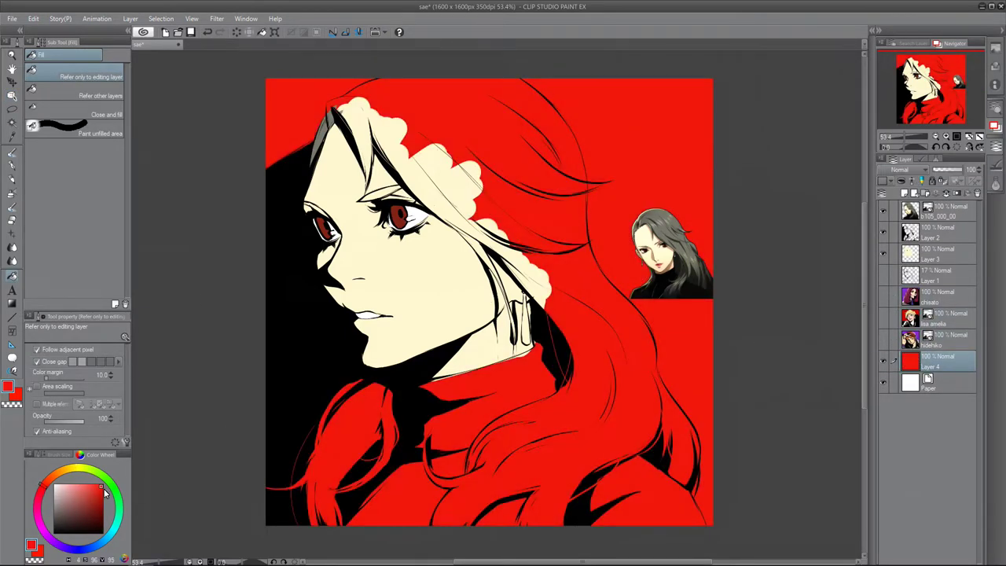
# Shift the fill colour to a slightly warmer red and refill the background layer with it
pyautogui.click(50, 486)
pyautogui.click(638, 209)
# Sample the grey of the front lock and paint the upper hair on Layer 3, from the fringe over the crown
pyautogui.click(927, 259)
pyautogui.press('b')
pyautogui.keyDown('alt'); pyautogui.click(323, 143); pyautogui.keyUp('alt')
pyautogui.moveTo(330, 108); pyautogui.dragTo(393, 81)
pyautogui.moveTo(337, 116)
pyautogui.mouseDown()
pyautogui.moveTo(366, 175)
pyautogui.moveTo(398, 190)
pyautogui.mouseUp()
pyautogui.moveTo(324, 213); pyautogui.dragTo(309, 206)
pyautogui.moveTo(385, 162); pyautogui.dragTo(484, 236)
# Paint the lower hair grey, covering the strands over the chest, behind the neck and beside the ear
pyautogui.click(72, 354)
pyautogui.moveTo(322, 510)
pyautogui.mouseDown()
pyautogui.moveTo(380, 413)
pyautogui.moveTo(338, 428)
pyautogui.mouseUp()
pyautogui.moveTo(538, 416)
pyautogui.mouseDown()
pyautogui.moveTo(574, 479)
pyautogui.moveTo(638, 351)
pyautogui.moveTo(399, 139)
pyautogui.moveTo(587, 321)
pyautogui.mouseUp()
pyautogui.click(74, 355)
pyautogui.click(64, 354)
pyautogui.moveTo(372, 143)
pyautogui.mouseDown()
pyautogui.moveTo(367, 192)
pyautogui.moveTo(372, 170)
pyautogui.mouseUp()
pyautogui.moveTo(456, 229)
pyautogui.mouseDown()
pyautogui.moveTo(494, 274)
pyautogui.moveTo(513, 343)
pyautogui.mouseUp()
# Sample the dark clothing colour from the reference and paint the turtleneck and shoulders in near-black grey
pyautogui.keyDown('alt'); pyautogui.click(503, 319); pyautogui.keyUp('alt')
pyautogui.keyDown('alt'); pyautogui.click(668, 281); pyautogui.keyUp('alt')
pyautogui.click(60, 354)
pyautogui.moveTo(351, 523)
pyautogui.mouseDown()
pyautogui.moveTo(372, 495)
pyautogui.moveTo(427, 531)
pyautogui.moveTo(437, 494)
pyautogui.moveTo(530, 397)
pyautogui.moveTo(440, 377)
pyautogui.moveTo(519, 371)
pyautogui.moveTo(506, 515)
pyautogui.moveTo(599, 487)
pyautogui.moveTo(608, 533)
pyautogui.moveTo(698, 522)
pyautogui.moveTo(667, 495)
pyautogui.mouseUp()
pyautogui.click(54, 525)
pyautogui.click(67, 354)
# Touch up the outer hair tips with sampled colours and erase the grey that spills onto the red background
pyautogui.keyDown('alt'); pyautogui.click(649, 445); pyautogui.keyUp('alt')
pyautogui.click(61, 354)
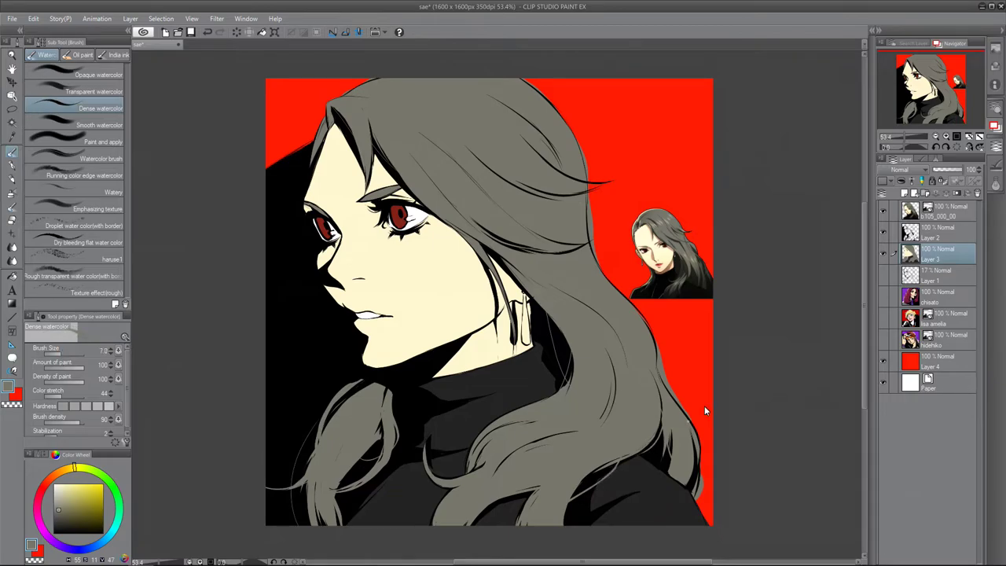
pyautogui.keyDown('alt'); pyautogui.click(602, 482); pyautogui.keyUp('alt')
pyautogui.press('e')
pyautogui.moveTo(699, 480); pyautogui.dragTo(697, 499)
# Paint the dangling earring in a light grey
pyautogui.press('p')
pyautogui.press('b')
pyautogui.click(54, 503)
pyautogui.moveTo(525, 294); pyautogui.dragTo(525, 342)
# Paint the lips in the red sampled from the reference and clean their edges with the sampled skin colour
pyautogui.keyDown('alt'); pyautogui.click(658, 265); pyautogui.keyUp('alt')
pyautogui.click(66, 354)
pyautogui.moveTo(358, 324)
pyautogui.mouseDown()
pyautogui.moveTo(388, 312)
pyautogui.moveTo(356, 309)
pyautogui.mouseUp()
pyautogui.keyDown('alt'); pyautogui.click(368, 335); pyautogui.keyUp('alt')
pyautogui.keyDown('alt'); pyautogui.click(658, 265); pyautogui.keyUp('alt')
pyautogui.click(945, 137)
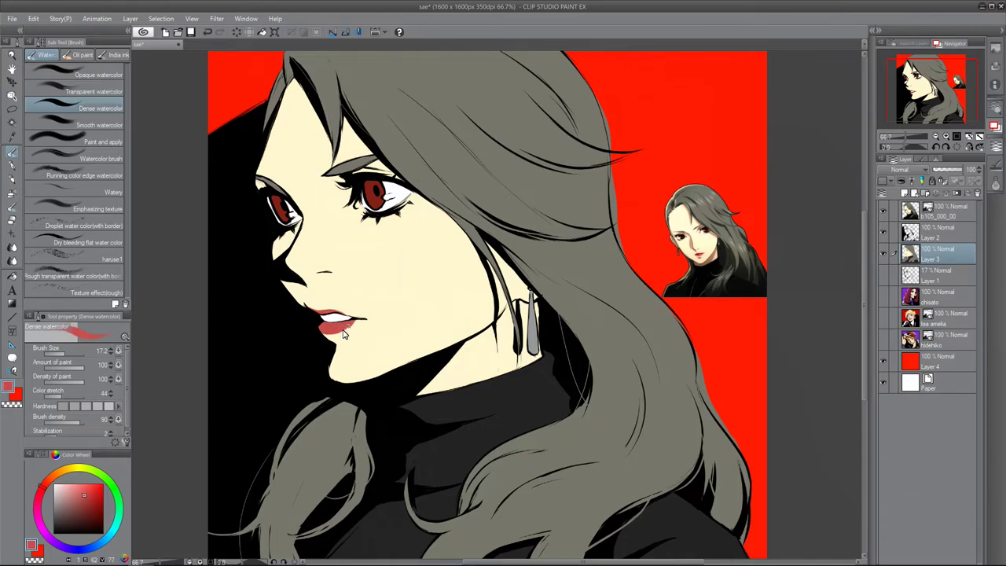
pyautogui.keyDown('alt'); pyautogui.click(377, 343); pyautogui.keyUp('alt')
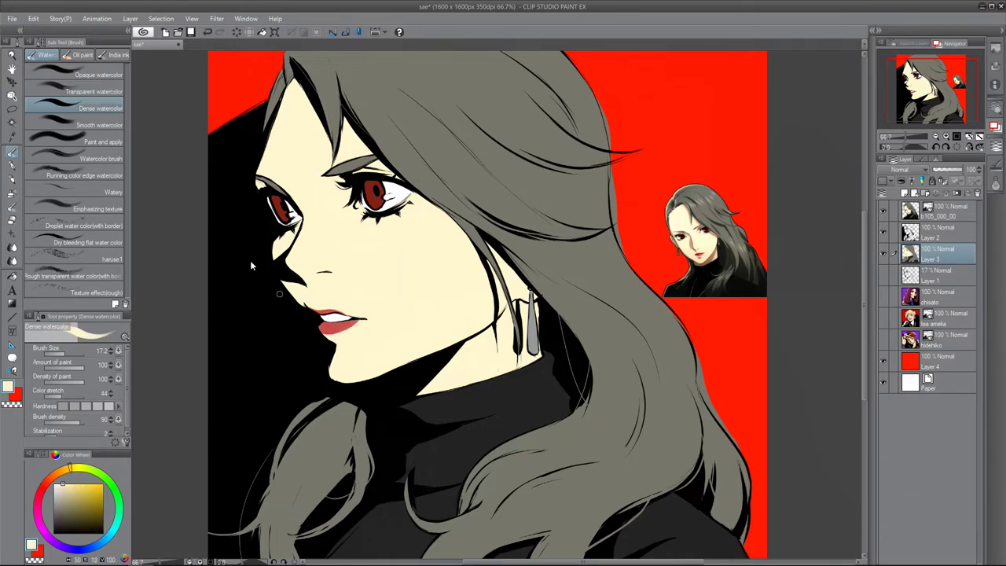
# Tidy the black outlines and the flat colour edges on Layer 2 and Layer 3 with sampled colours, pen and eraser
pyautogui.keyDown('alt'); pyautogui.click(251, 262); pyautogui.keyUp('alt')
pyautogui.click(934, 137)
pyautogui.keyDown('alt'); pyautogui.click(572, 180); pyautogui.keyUp('alt')
pyautogui.hotkey('alt', ']')
pyautogui.press('e')
pyautogui.press('p')
pyautogui.click(103, 532)
pyautogui.hotkey('alt', '[')
pyautogui.press('e')
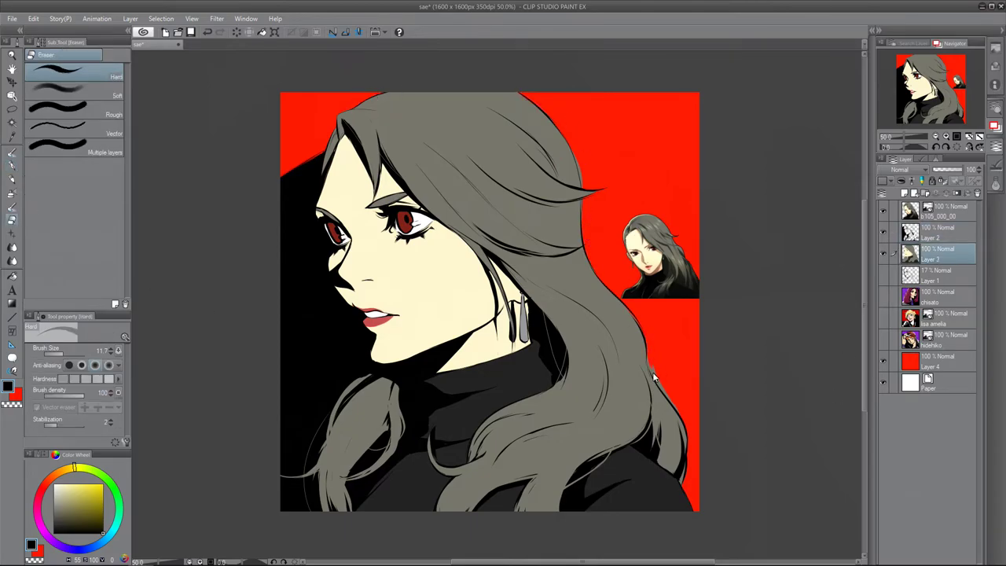
# Select the near eyebrow, adjust its placement with a transform while checking the mirrored view, and deselect it
pyautogui.press('m')
pyautogui.moveTo(366, 209); pyautogui.dragTo(384, 191)
pyautogui.hotkey('ctrl', 't')
pyautogui.press('h')
pyautogui.press('h')
pyautogui.click(98, 350)
pyautogui.hotkey('ctrl', 'd')
# Repair the skin and black lines around the adjusted eyebrow and neighbouring hair with brush, pen and eraser
pyautogui.press('b')
pyautogui.keyDown('alt'); pyautogui.click(399, 253); pyautogui.keyUp('alt')
pyautogui.press('p')
pyautogui.click(103, 532)
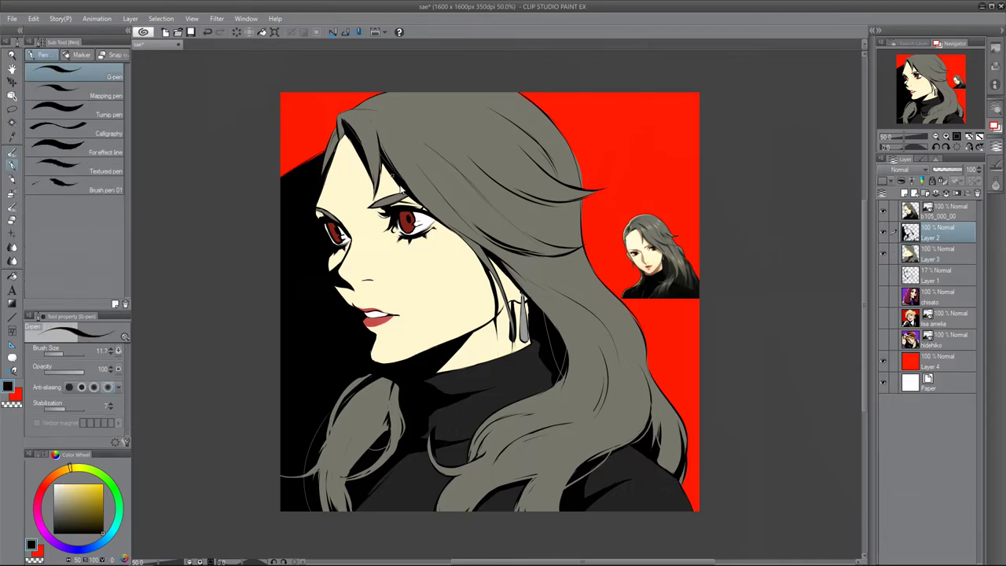
pyautogui.press('e')
pyautogui.press('p')
pyautogui.press('e')
pyautogui.press('p')
pyautogui.press('e')
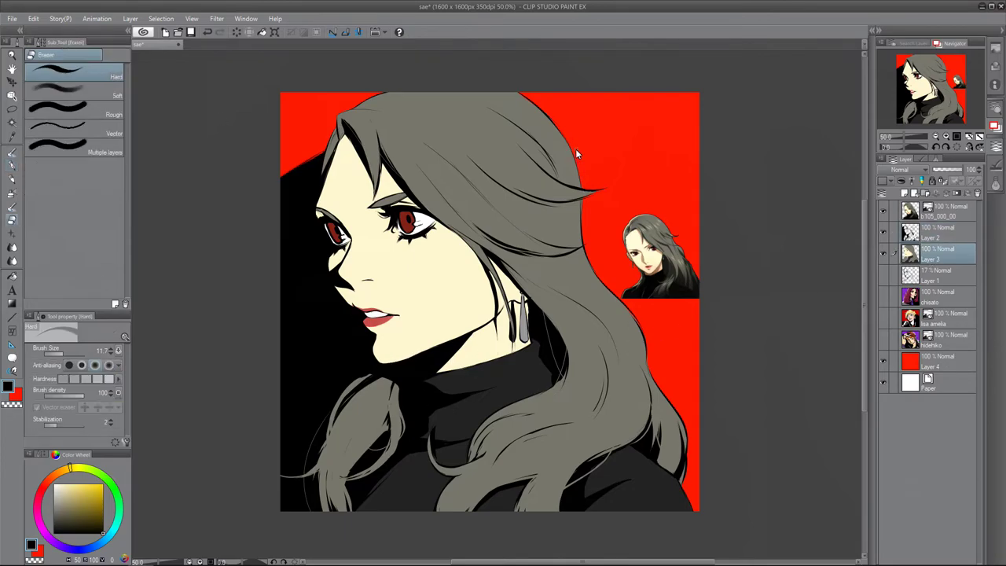
# Duplicate the line art of Layer 2, blur the copy, and set the copy's opacity to 78%
pyautogui.hotkey('ctrl', 'c')
pyautogui.hotkey('ctrl', 'v')
pyautogui.click(217, 18)
pyautogui.moveTo(143, 287); pyautogui.dragTo(169, 287)
pyautogui.click(397, 275)
pyautogui.moveTo(960, 169); pyautogui.dragTo(954, 170)
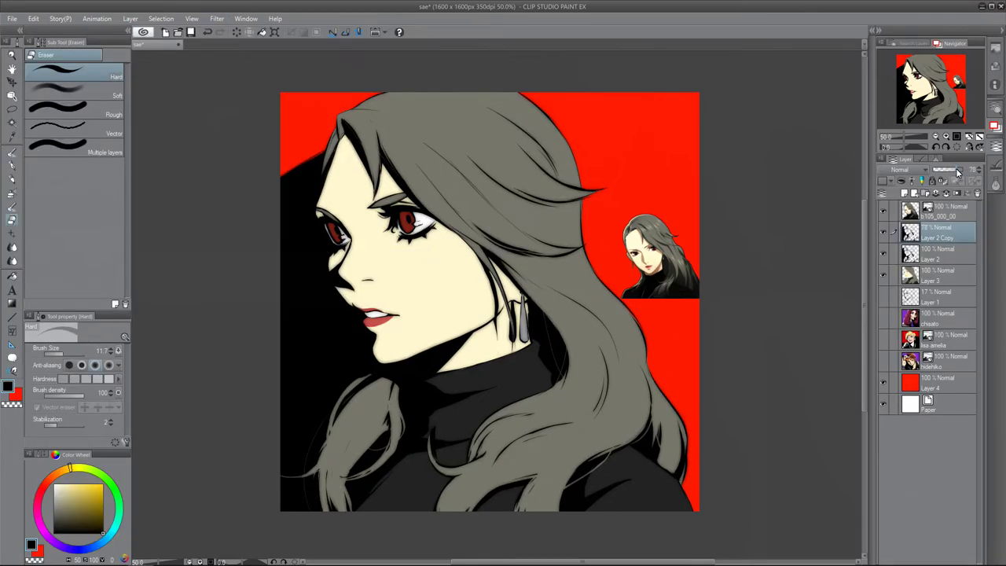
# Create a new layer above the blurred copy and draw white G-pen highlights on the face, earring and upper hair
pyautogui.click(904, 193)
pyautogui.press('p')
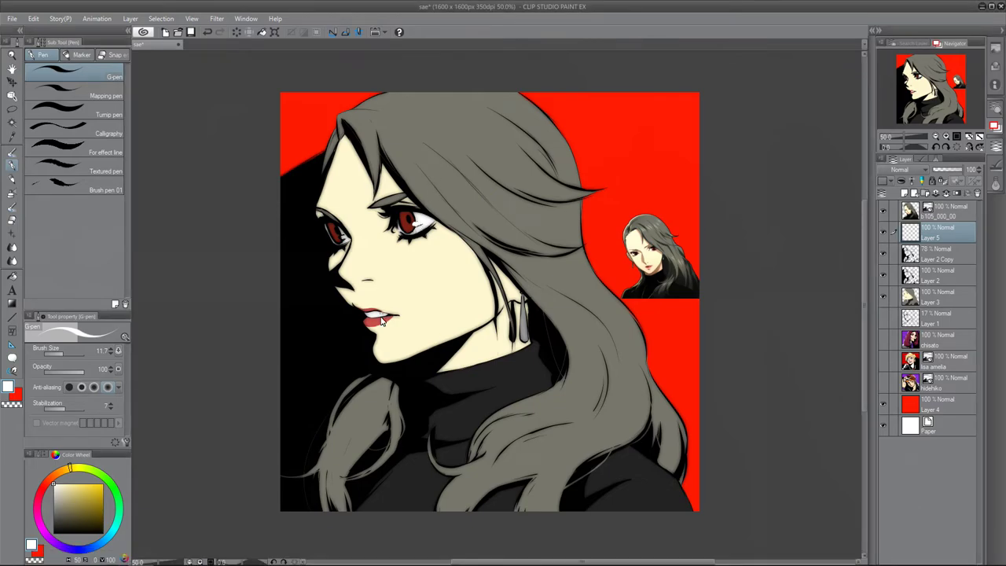
pyautogui.moveTo(560, 138); pyautogui.dragTo(567, 155)
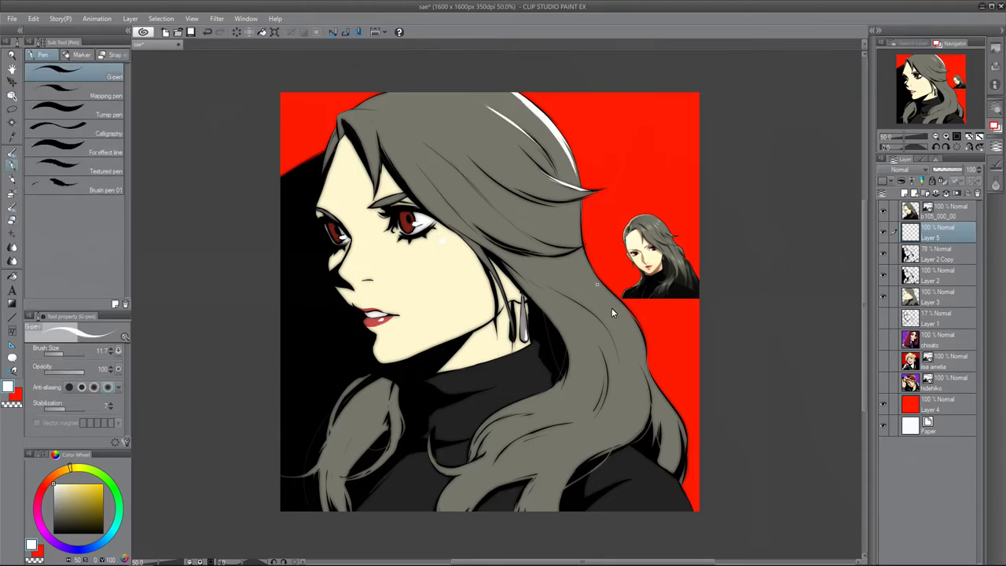
# Draw white highlights along the outer edge of the lower hair and refine the hair highlights with pen and eraser
pyautogui.moveTo(602, 284); pyautogui.dragTo(645, 360)
pyautogui.moveTo(677, 421); pyautogui.dragTo(677, 474)
pyautogui.moveTo(630, 349); pyautogui.dragTo(662, 395)
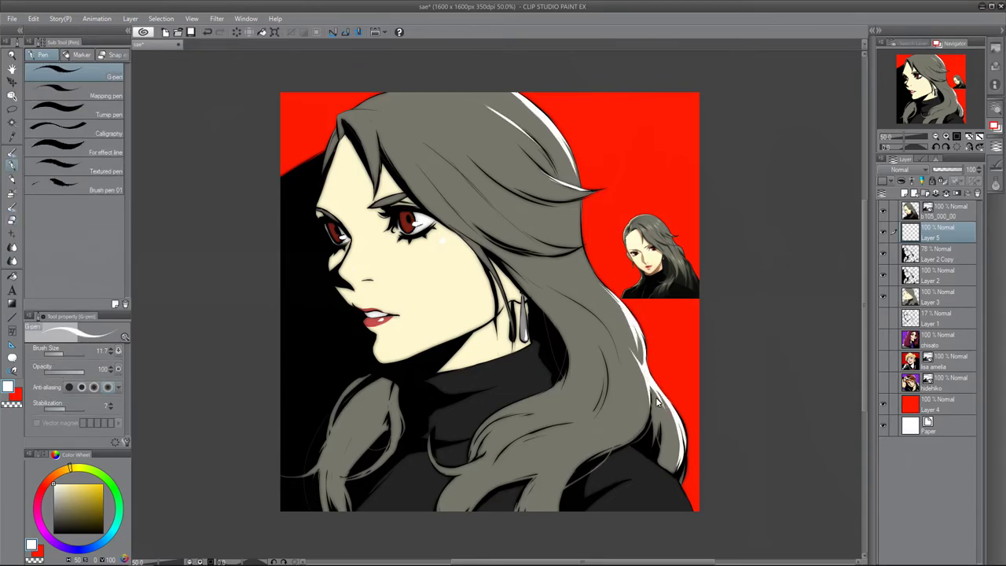
pyautogui.press('e')
pyautogui.press('p')
pyautogui.press('e')
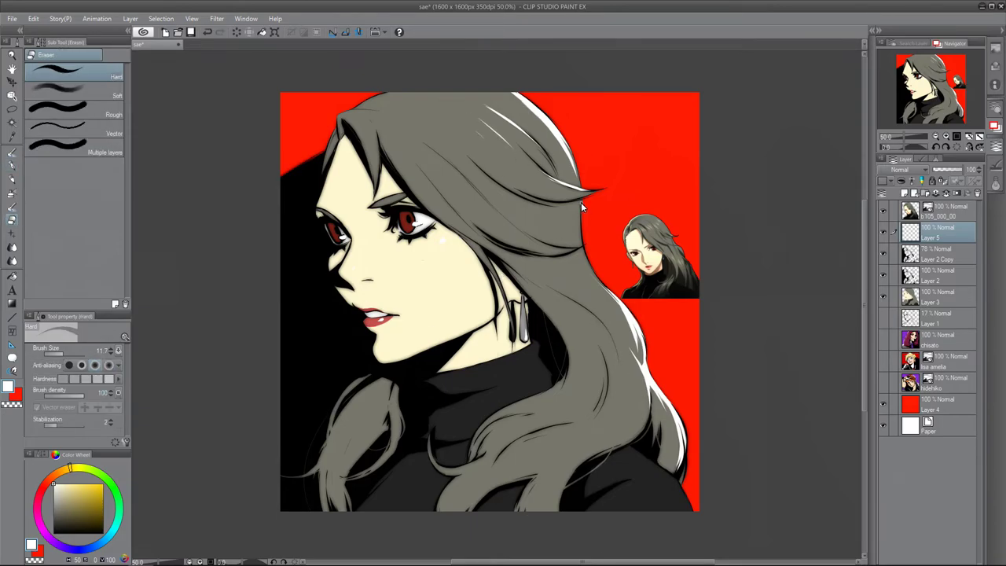
# Set up the G-pen with black on the line art layer, Layer 2
pyautogui.click(12, 165)
pyautogui.click(936, 254)
pyautogui.click(102, 533)
pyautogui.click(936, 274)
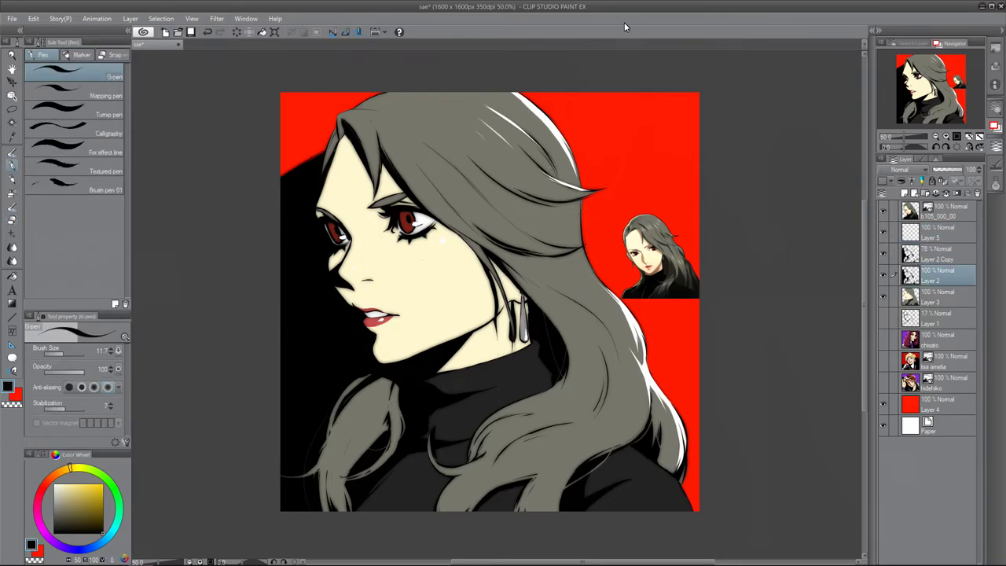